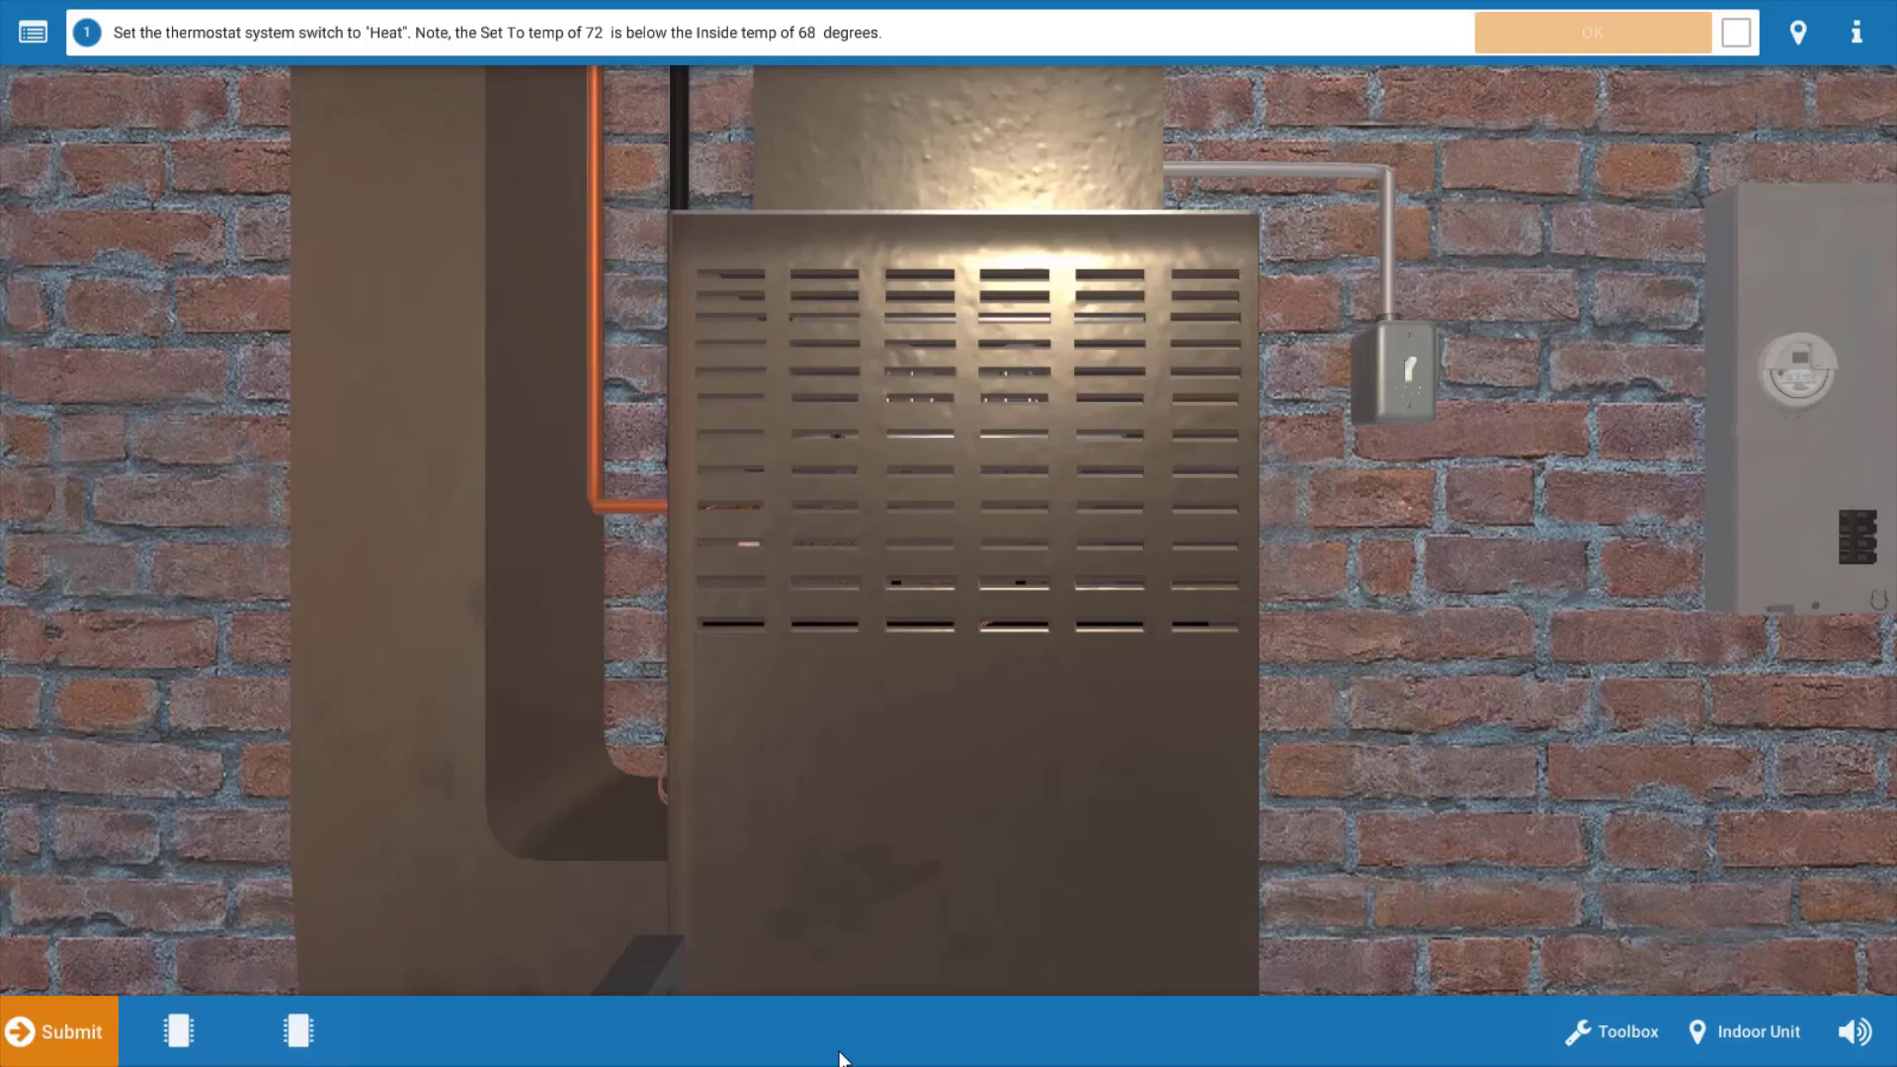
Set the thermostat system mode to Heat at 72 and confirm step 1.
{"action": "left_click", "coordinate": [1796, 35]}
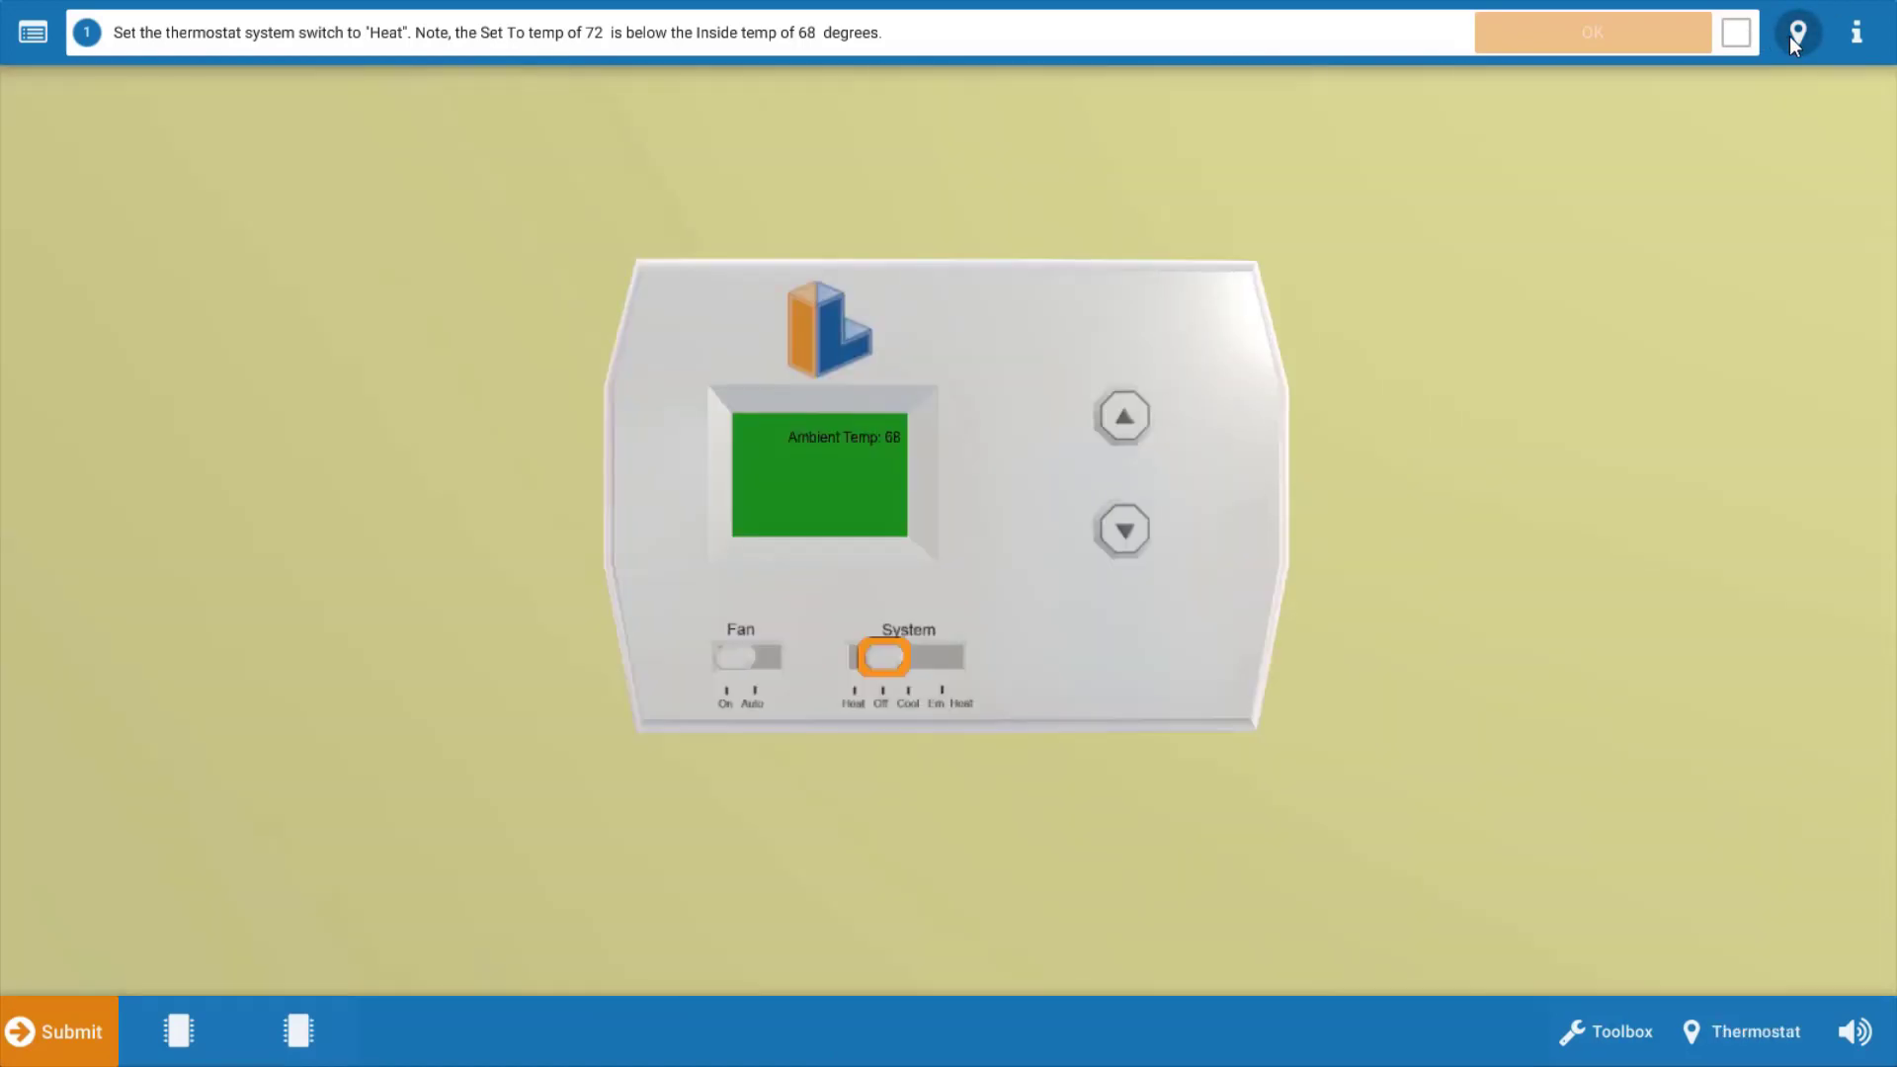
{"action": "left_click", "coordinate": [861, 696]}
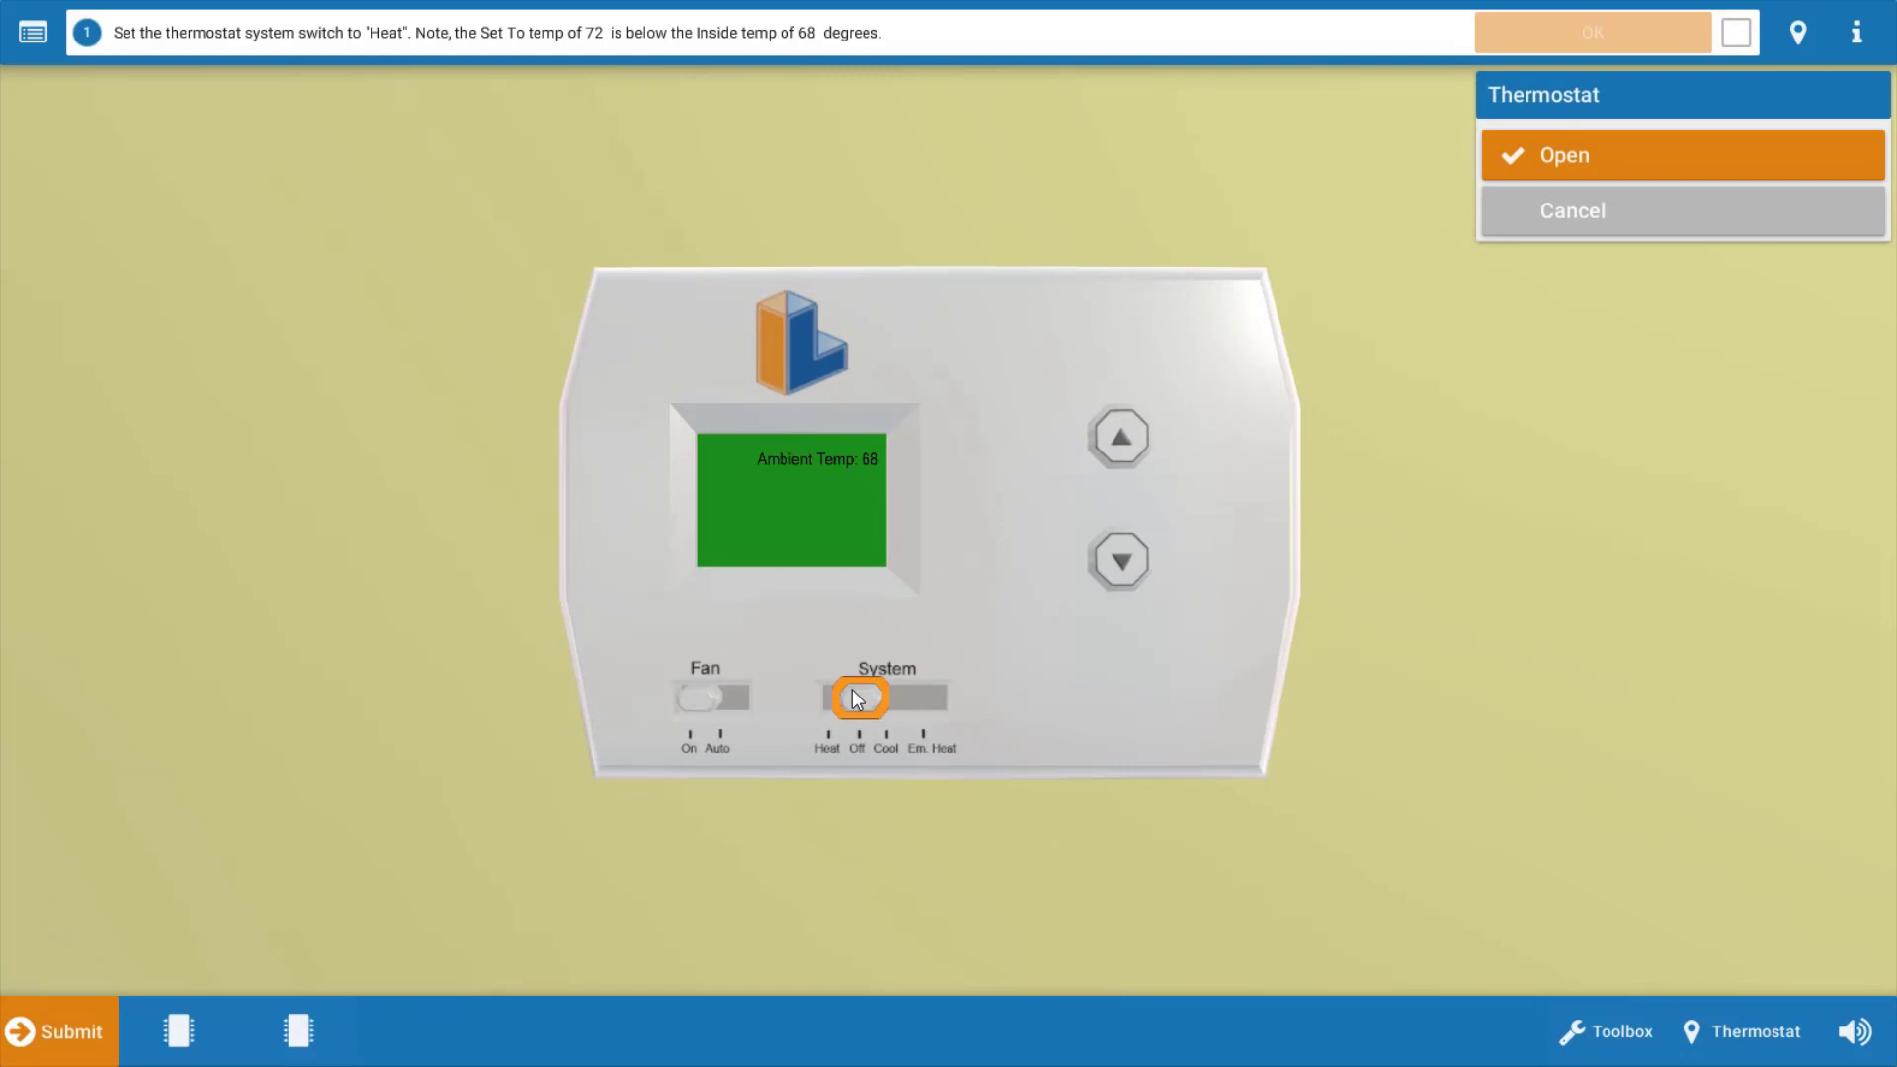
{"action": "left_click", "coordinate": [877, 694]}
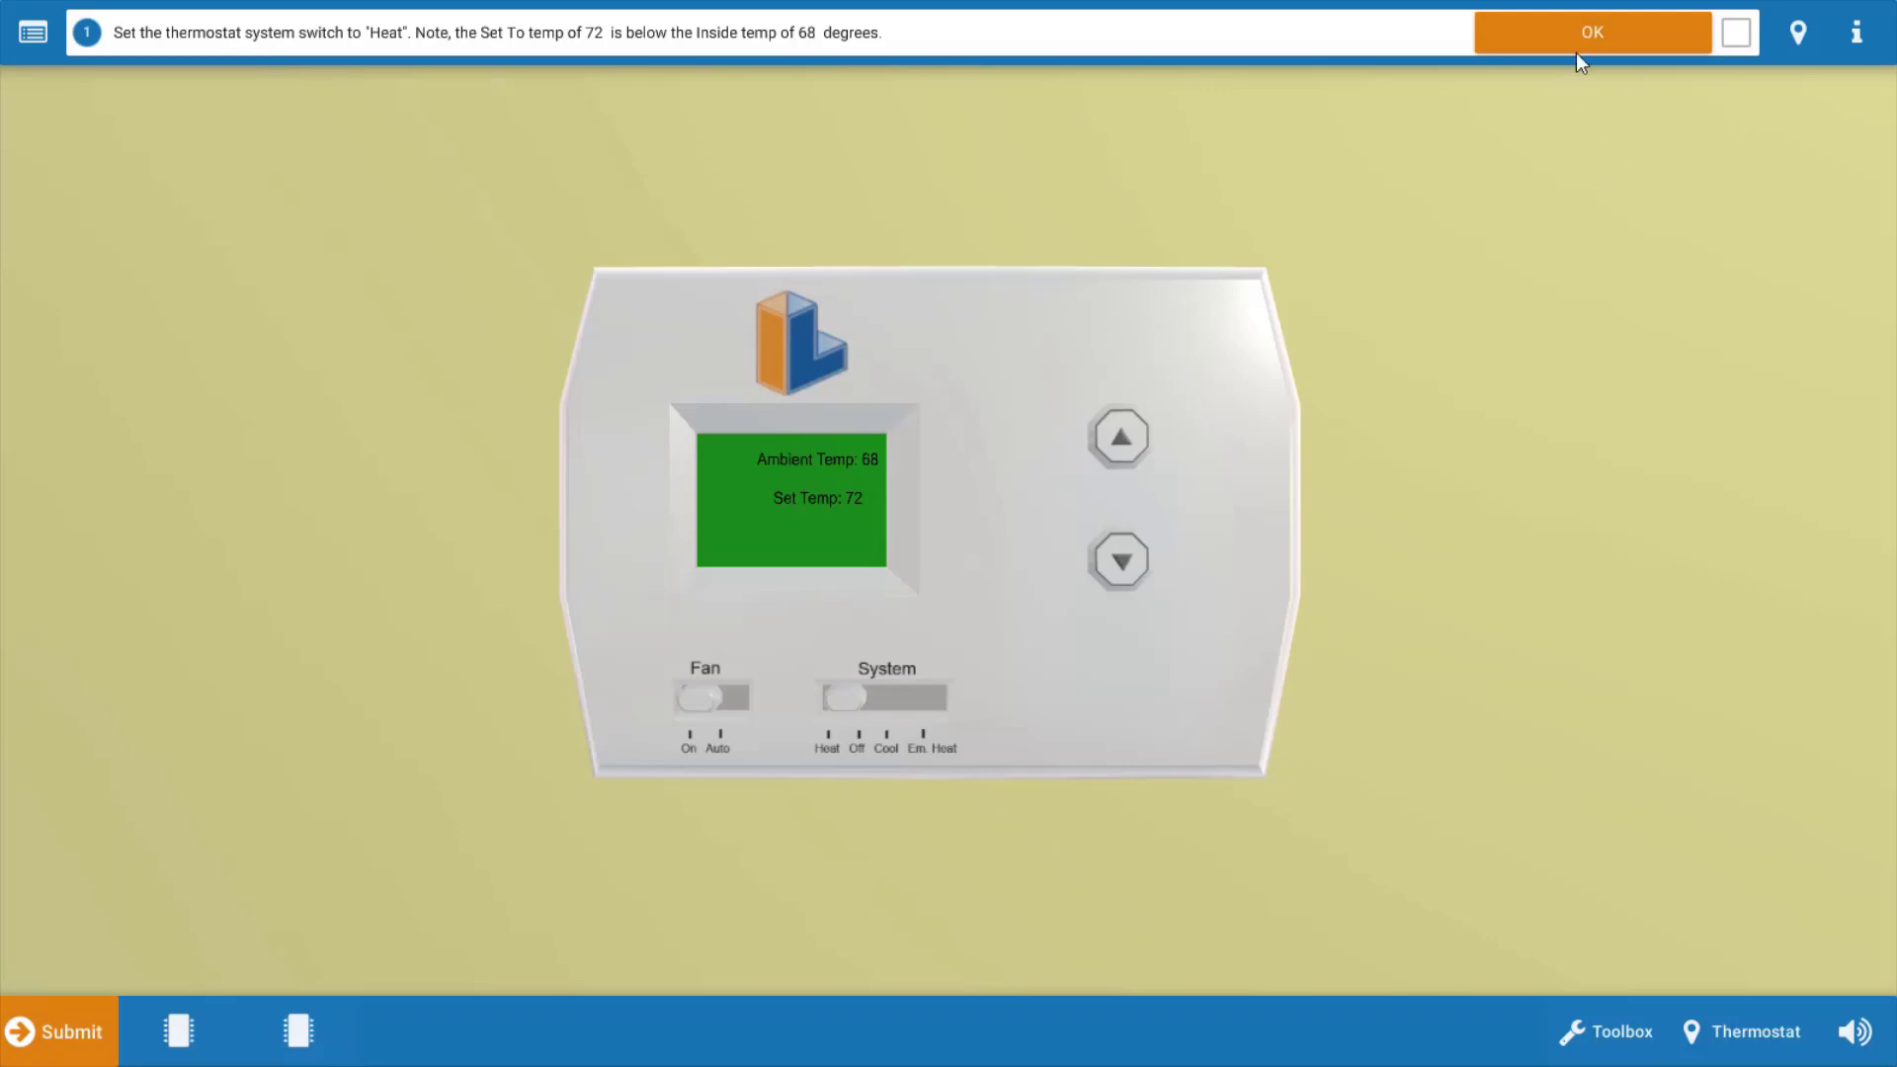
{"action": "left_click", "coordinate": [1609, 41]}
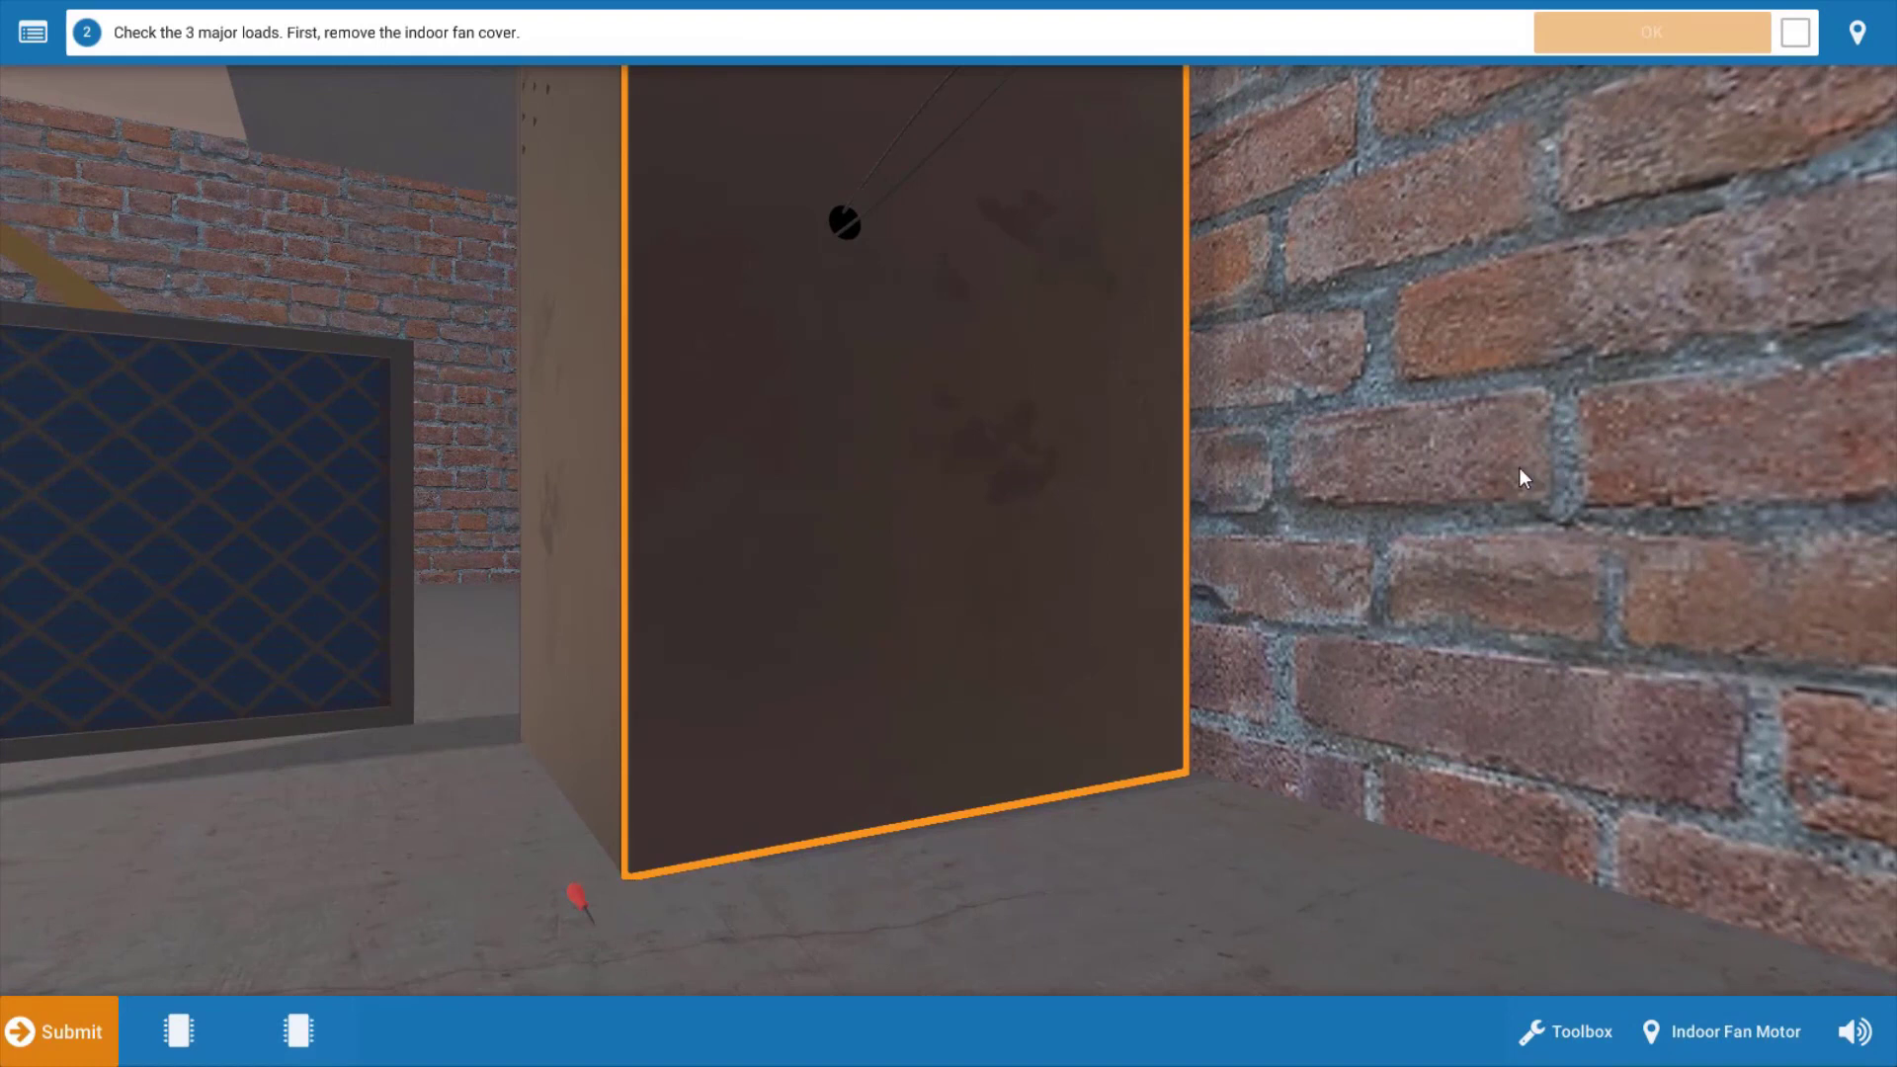
Remove the indoor fan cover and confirm that the indoor fan is running.
{"action": "left_click", "coordinate": [954, 332]}
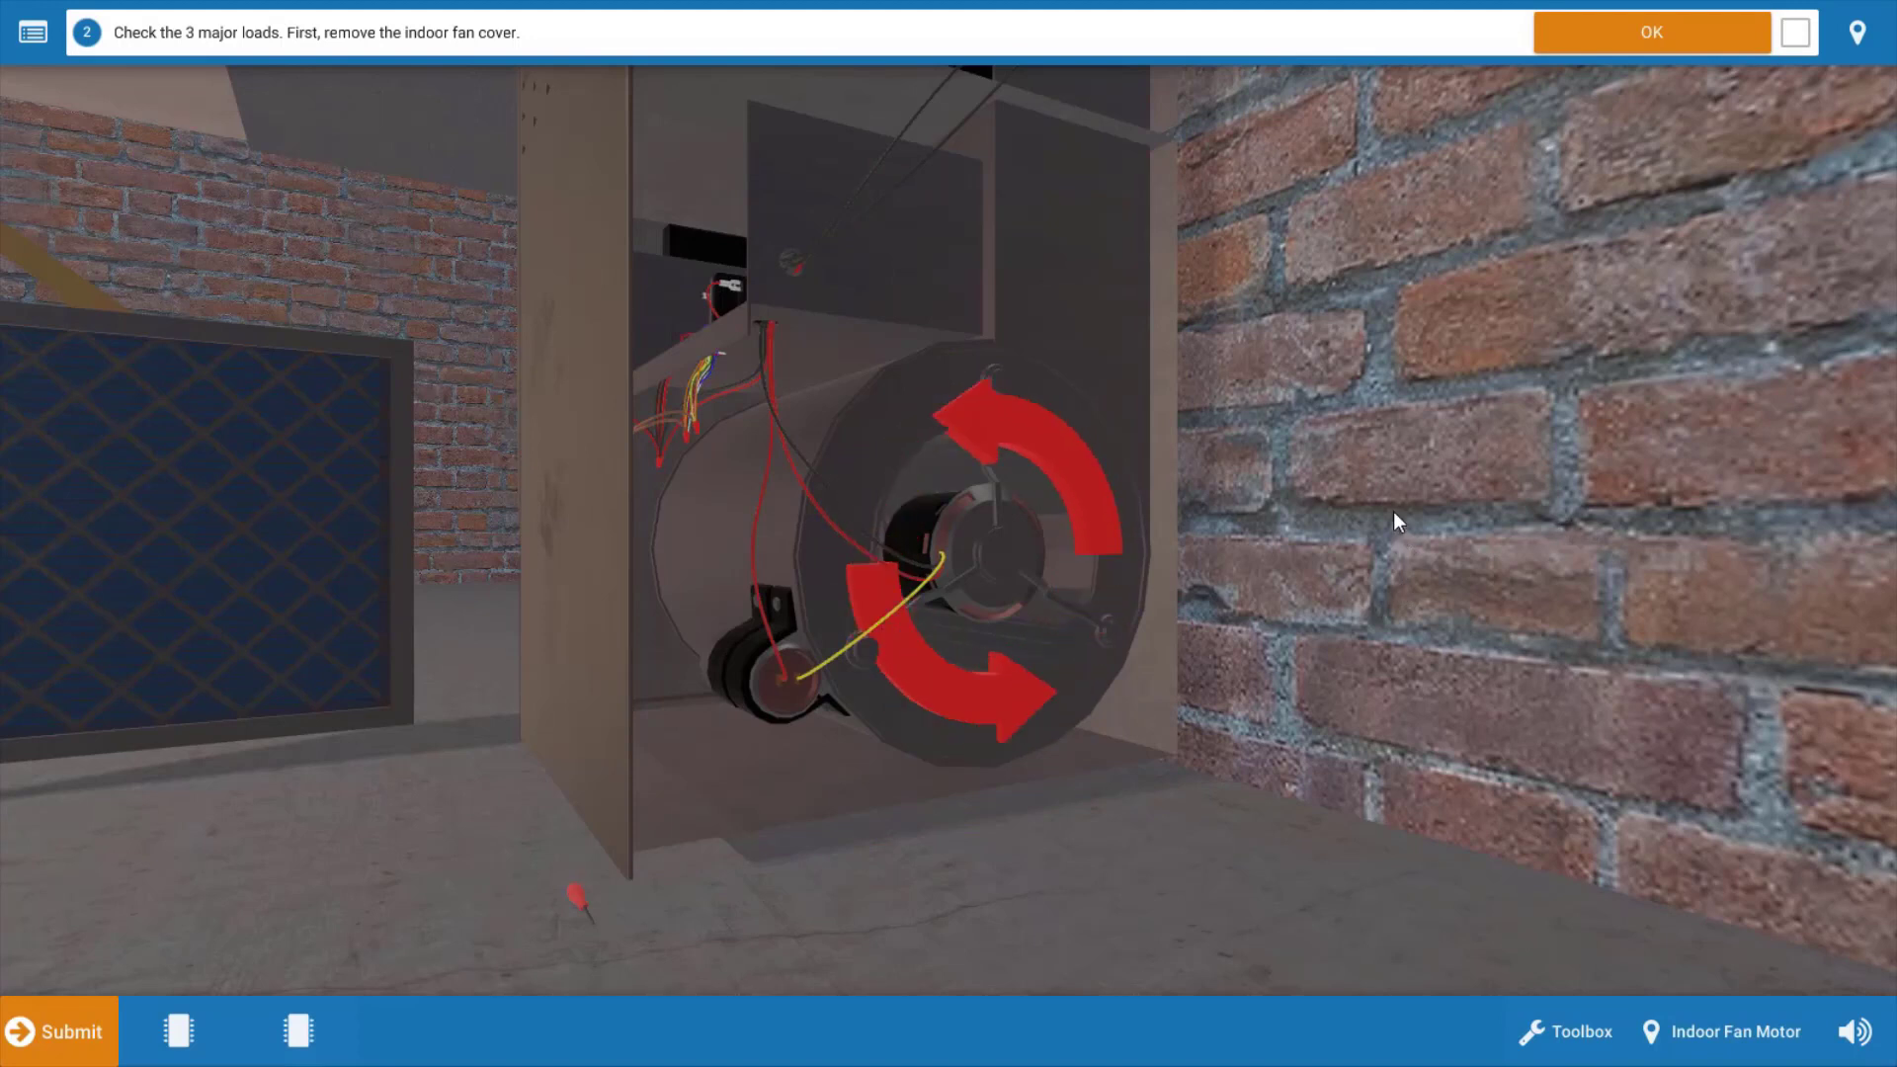
{"action": "left_click", "coordinate": [1651, 46]}
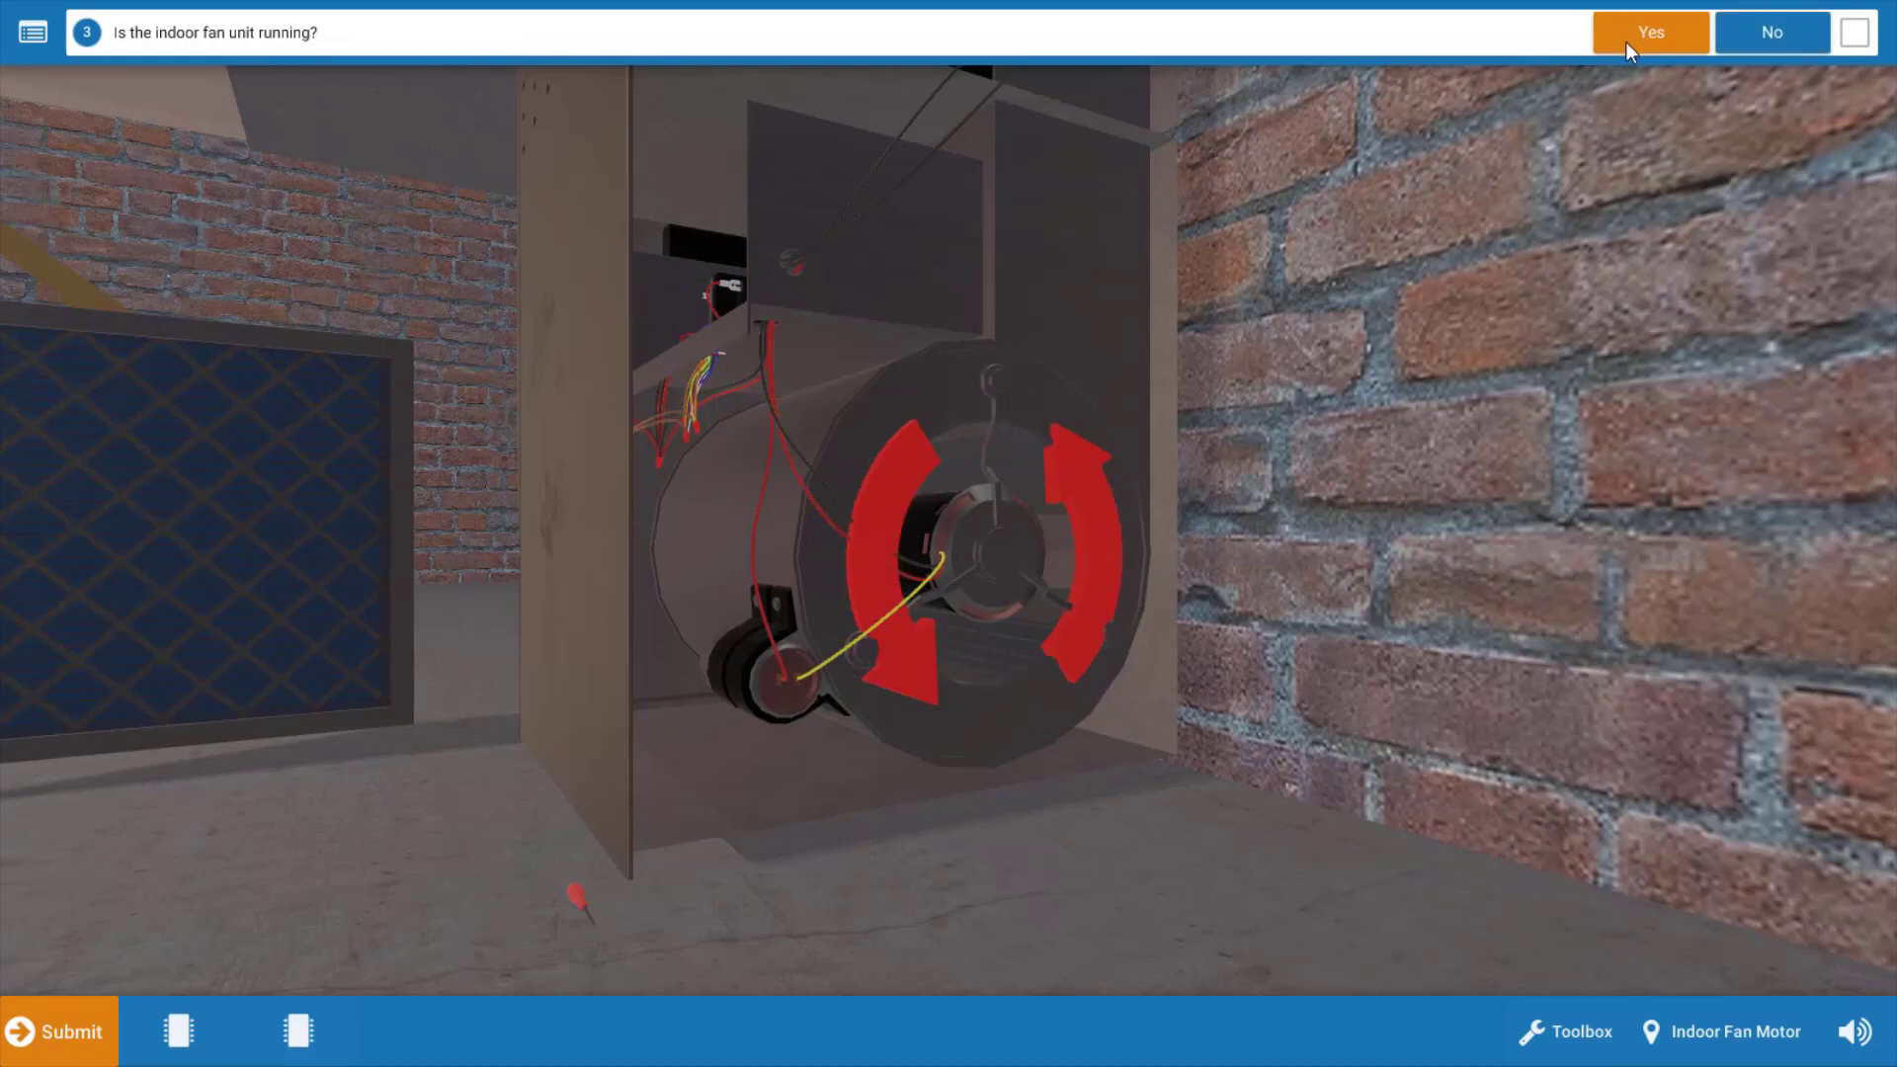
{"action": "left_click", "coordinate": [1626, 41]}
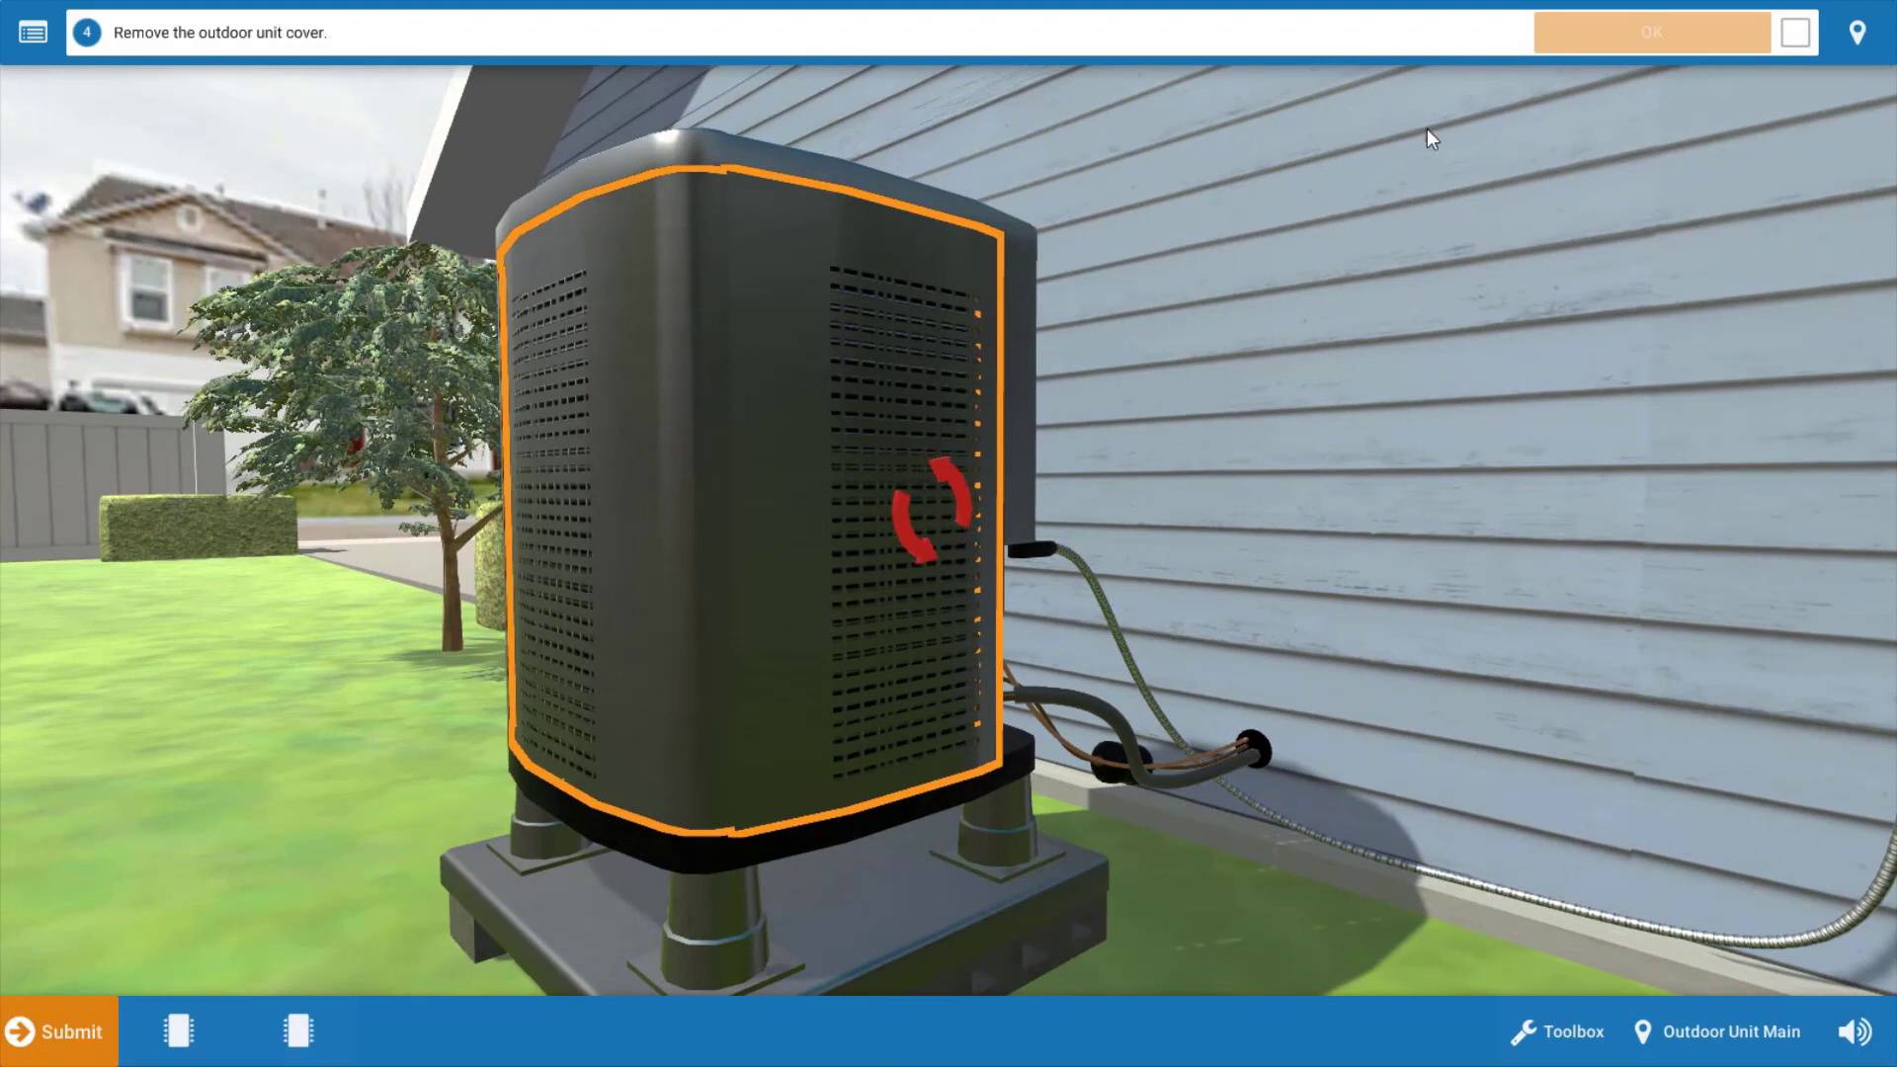
Remove the outdoor unit cover and confirm that the outdoor fan and compressor are running.
{"action": "left_click", "coordinate": [868, 398]}
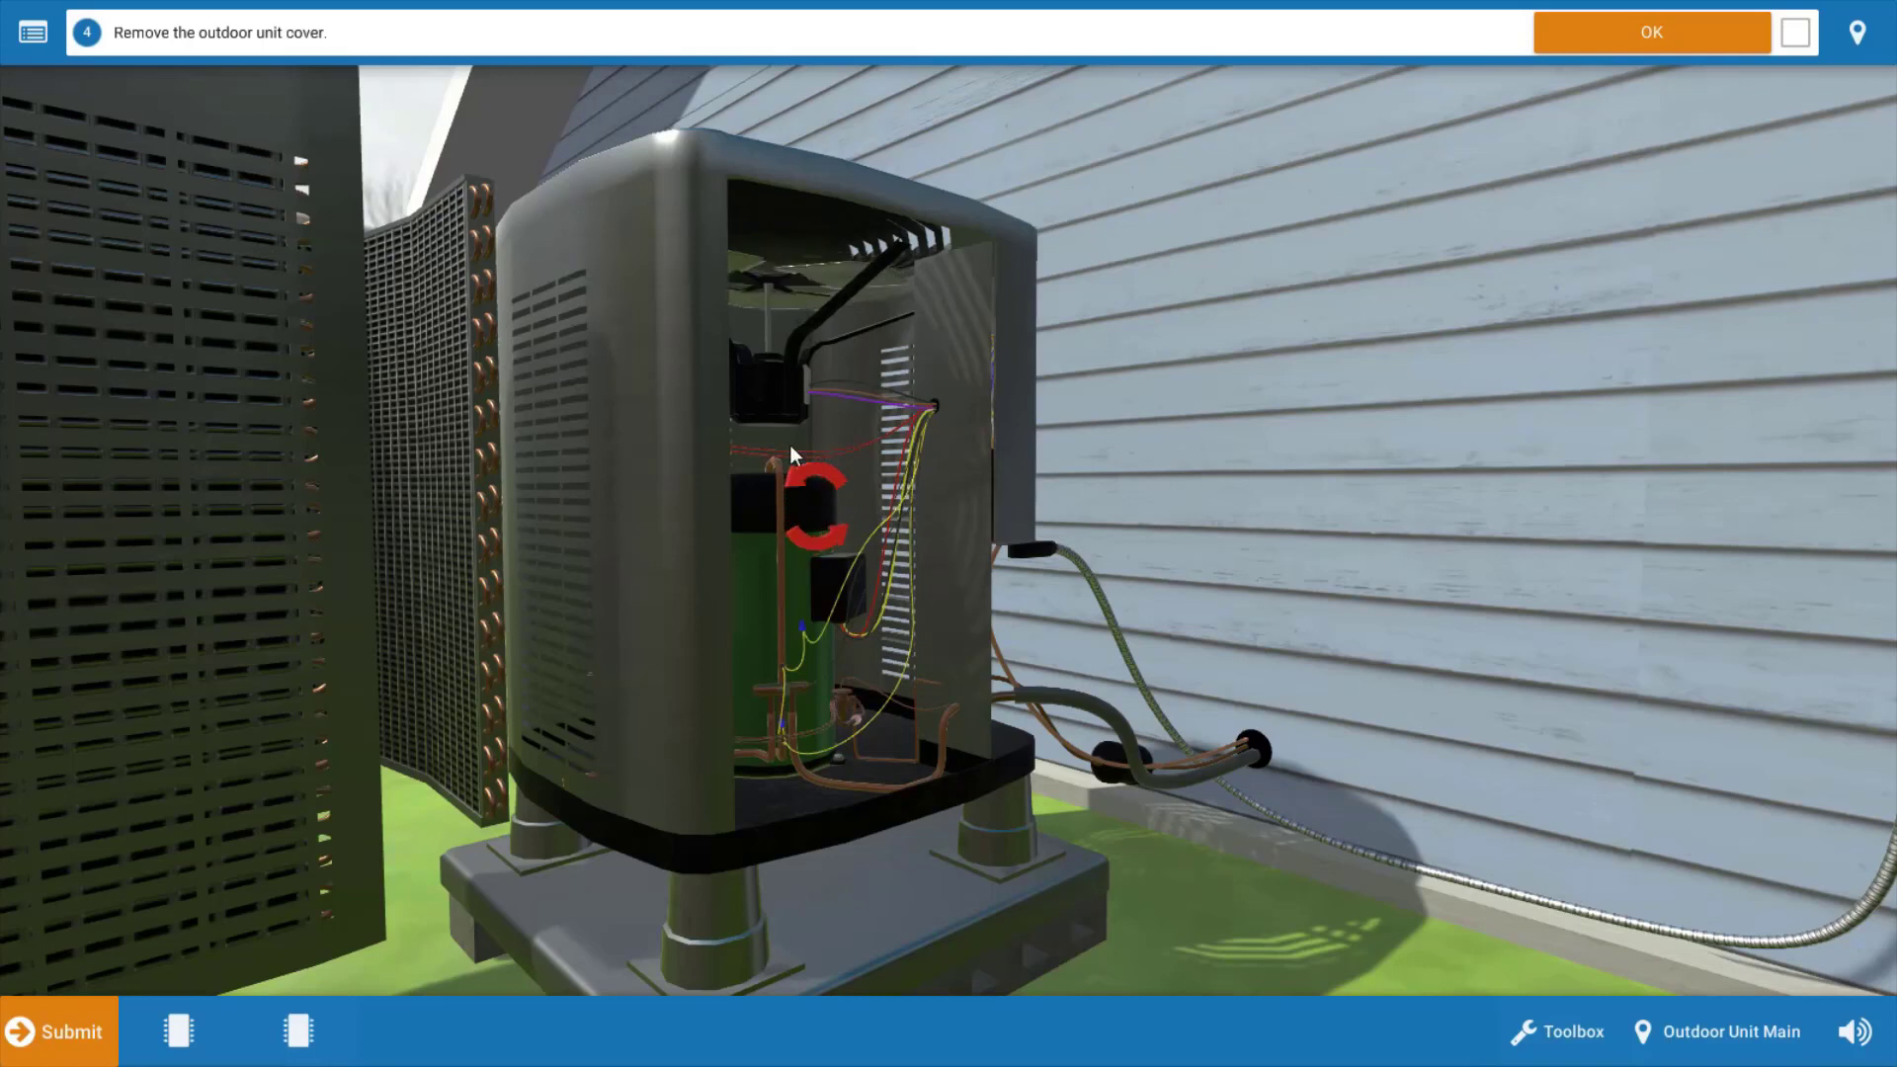
{"action": "left_click", "coordinate": [1669, 34]}
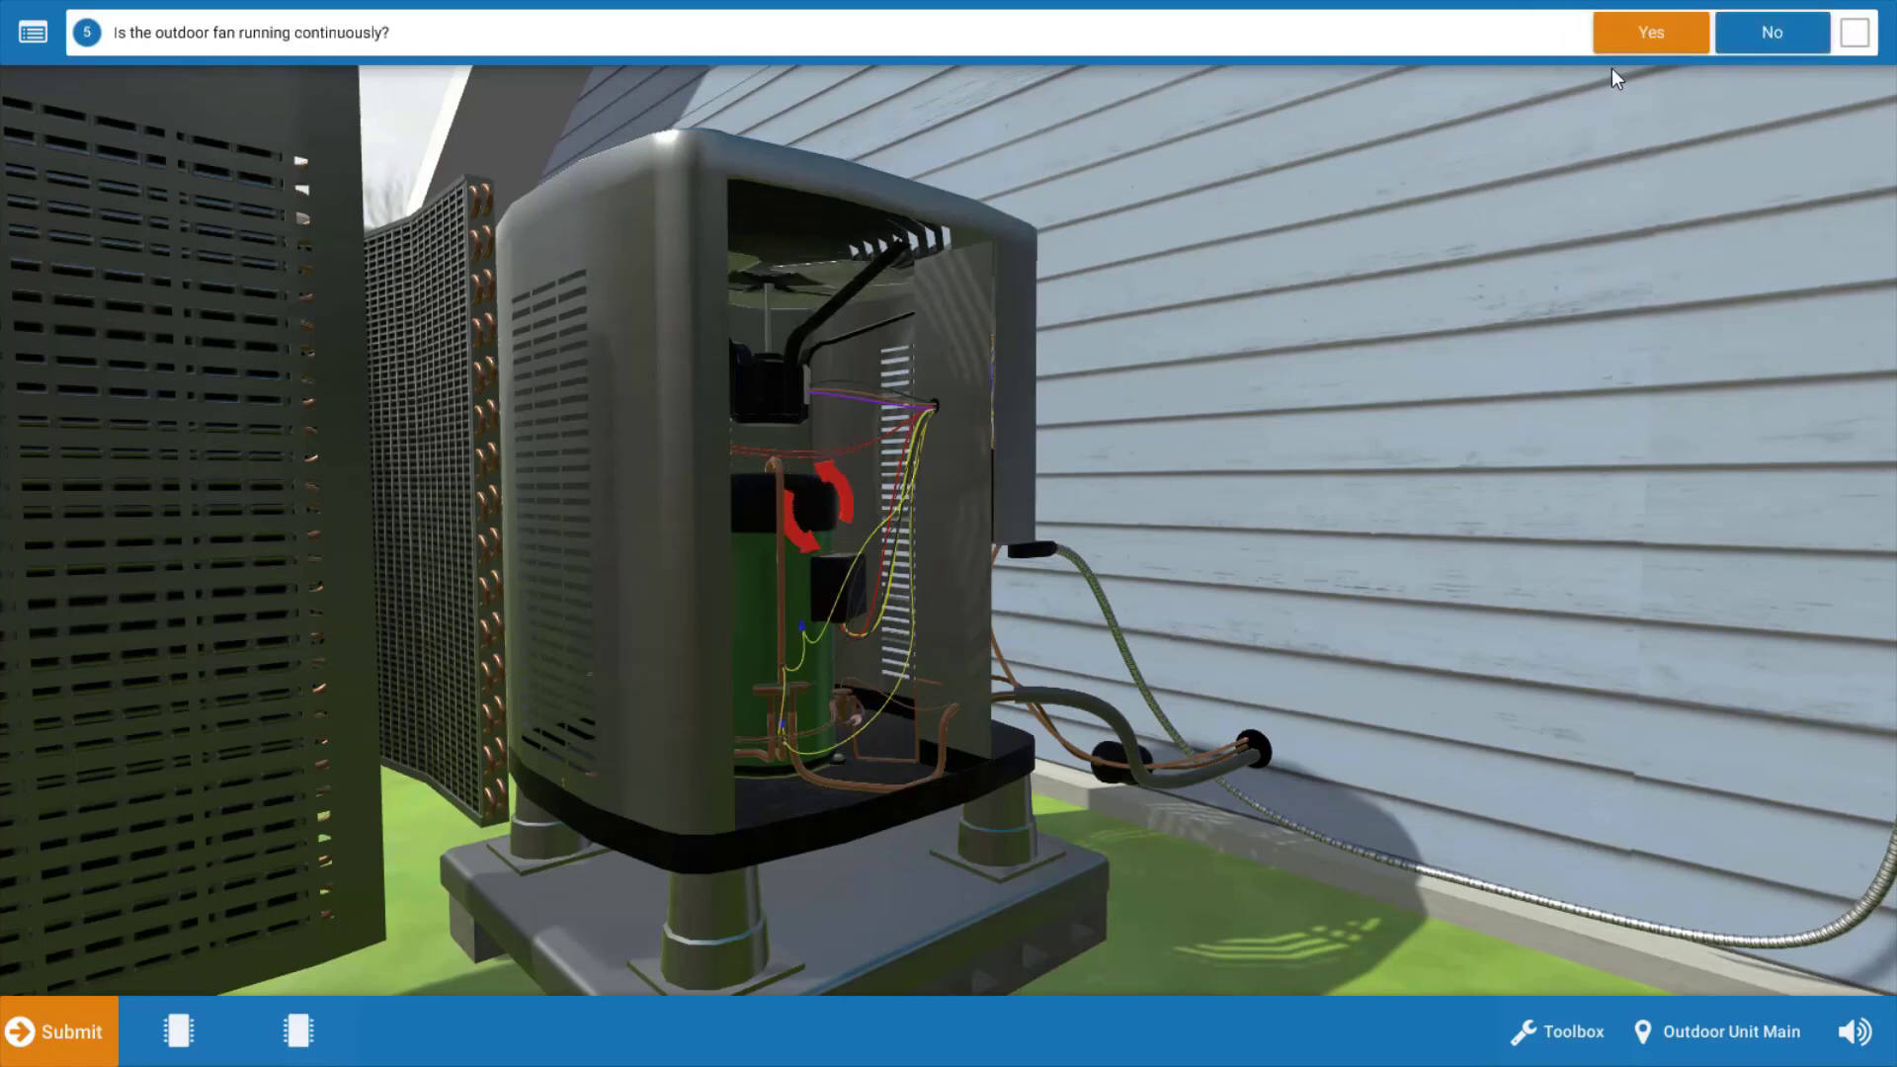
{"action": "left_click", "coordinate": [1634, 44]}
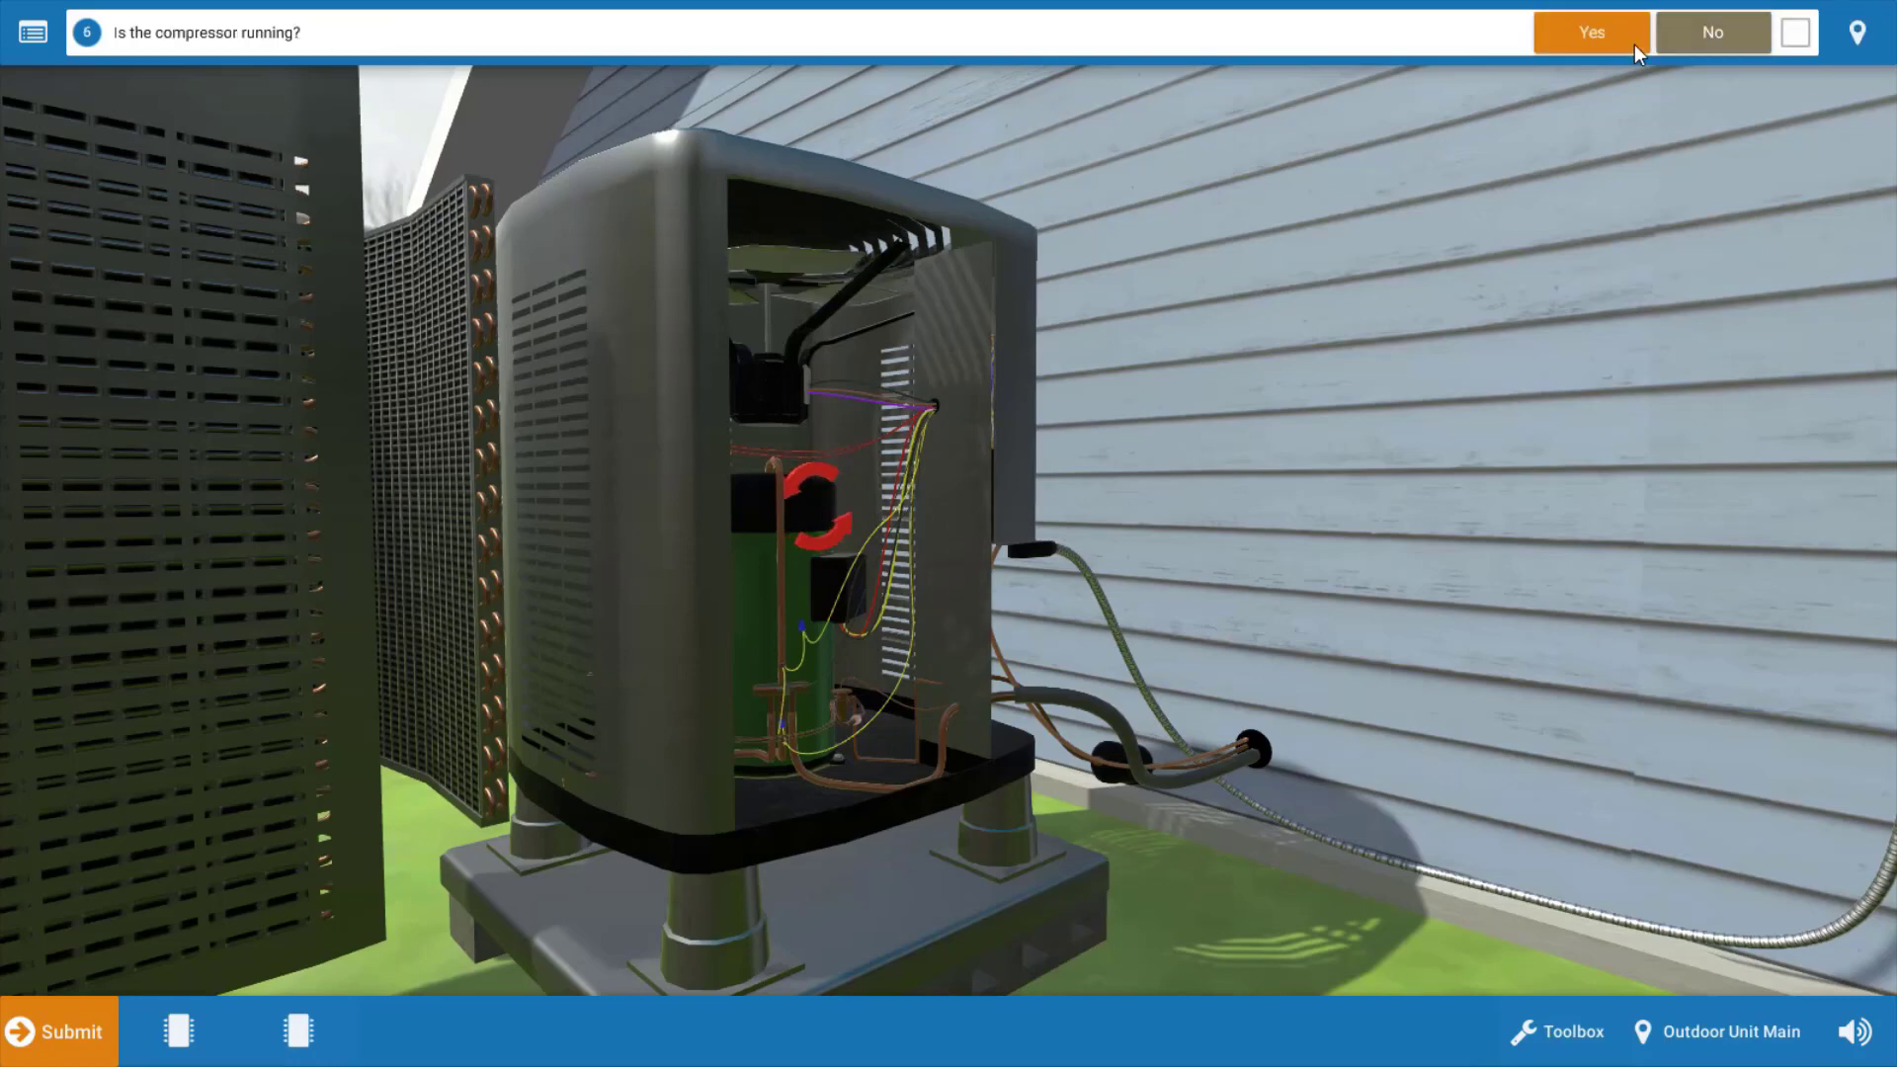
{"action": "left_click", "coordinate": [1598, 38]}
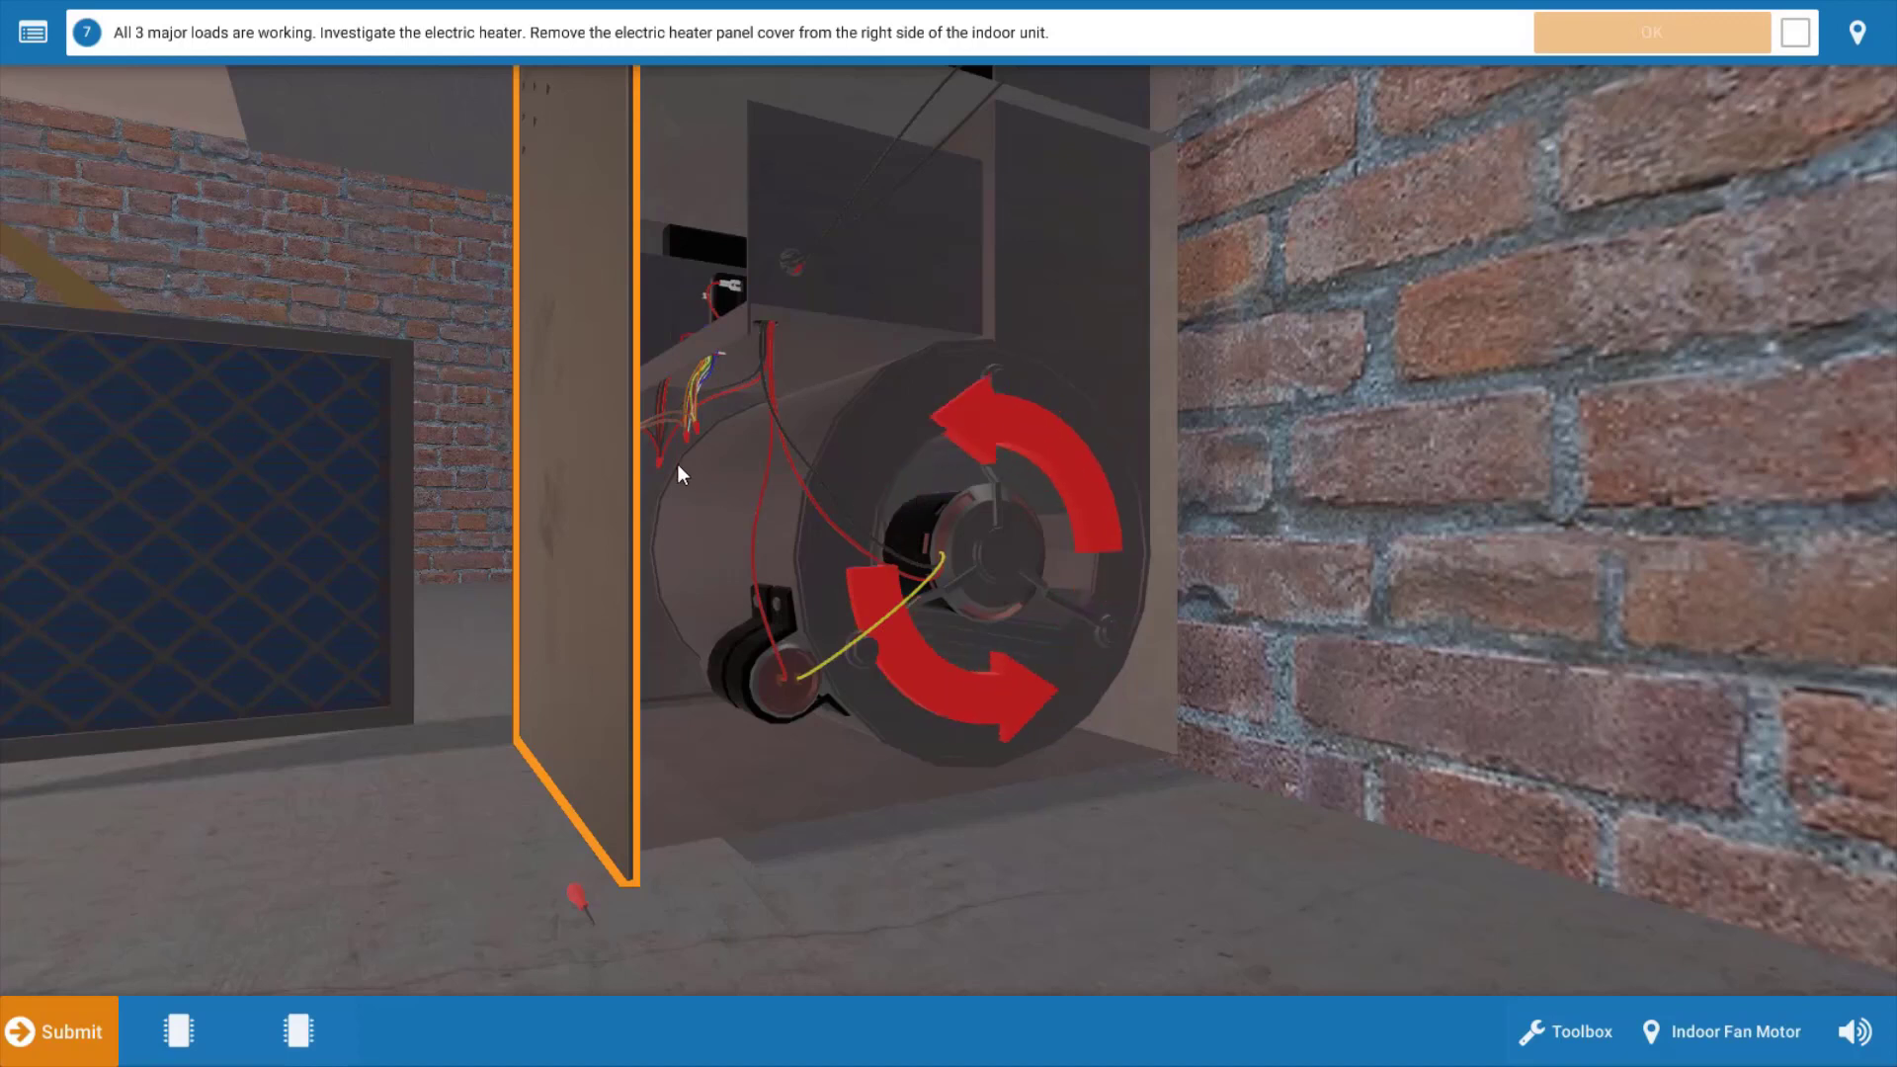
Take off the electric heater panel cover and confirm that it is removed.
{"action": "left_click", "coordinate": [565, 395]}
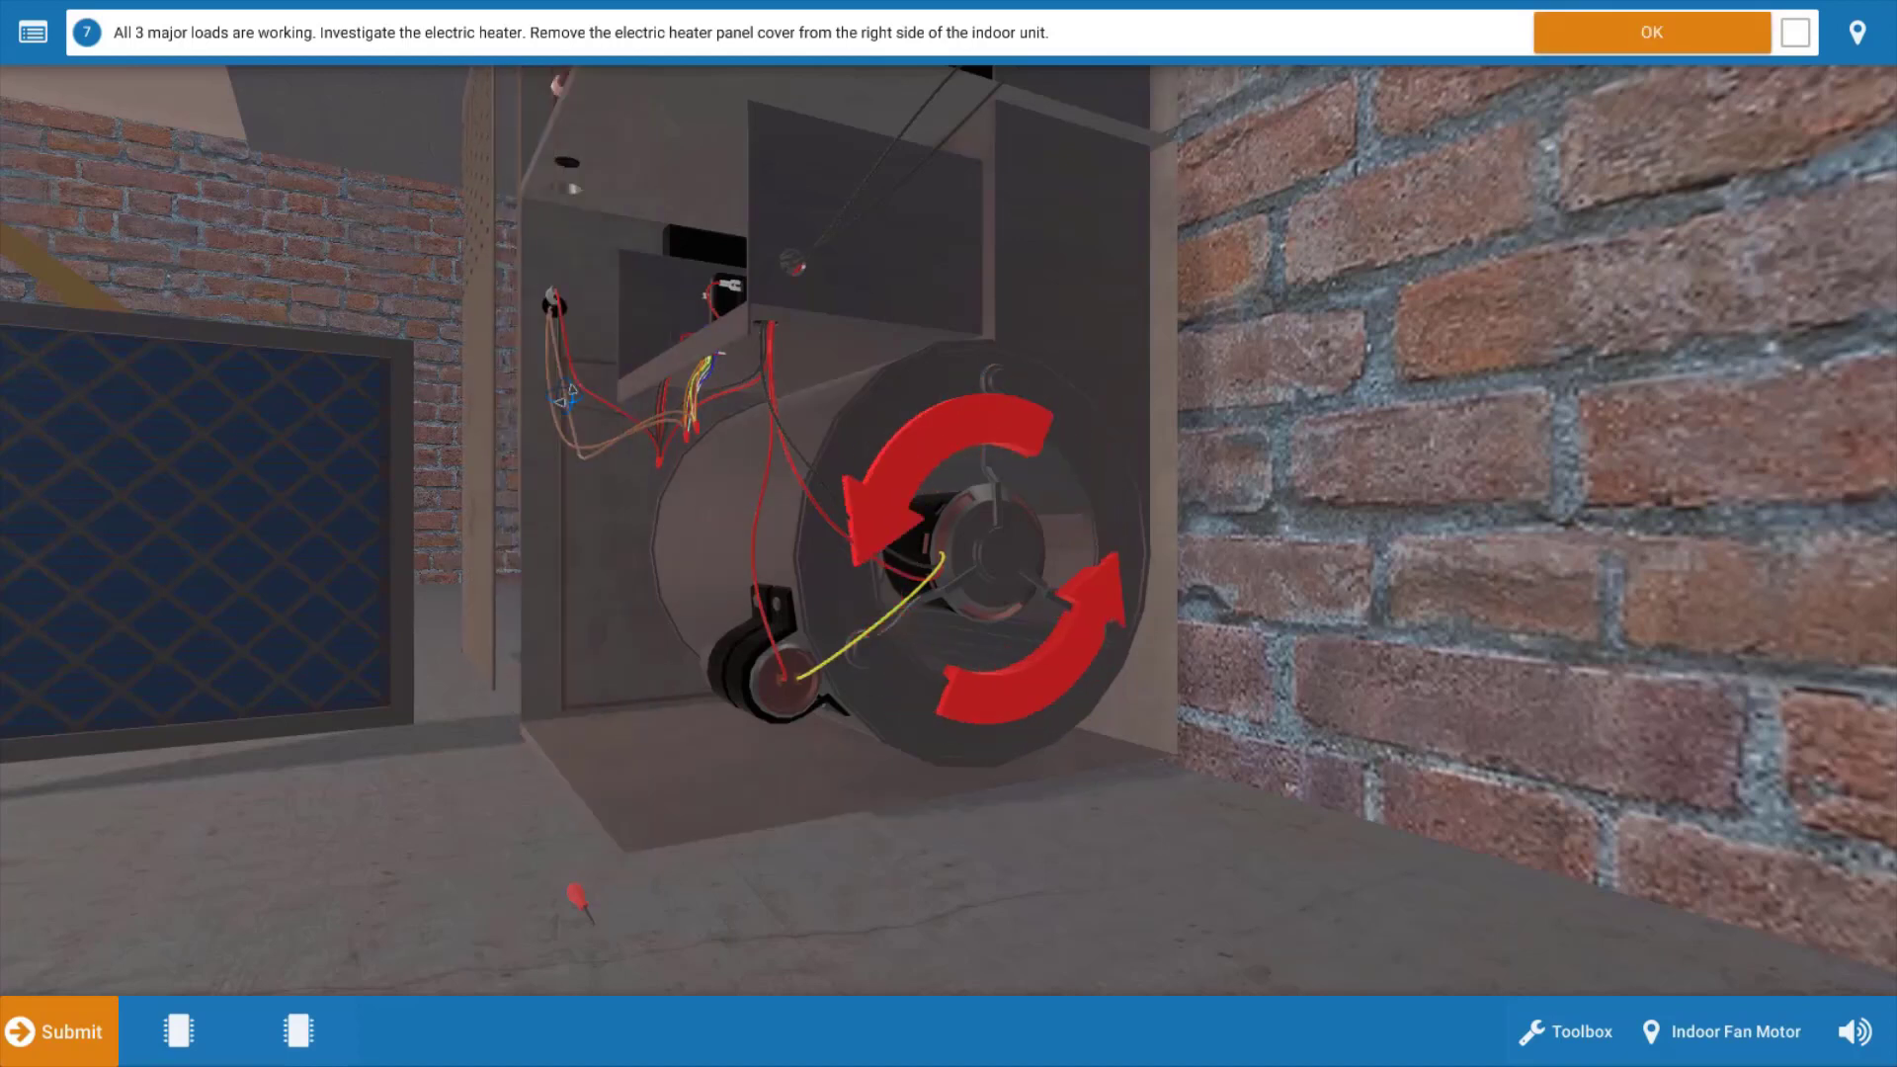
{"action": "left_click", "coordinate": [1680, 31]}
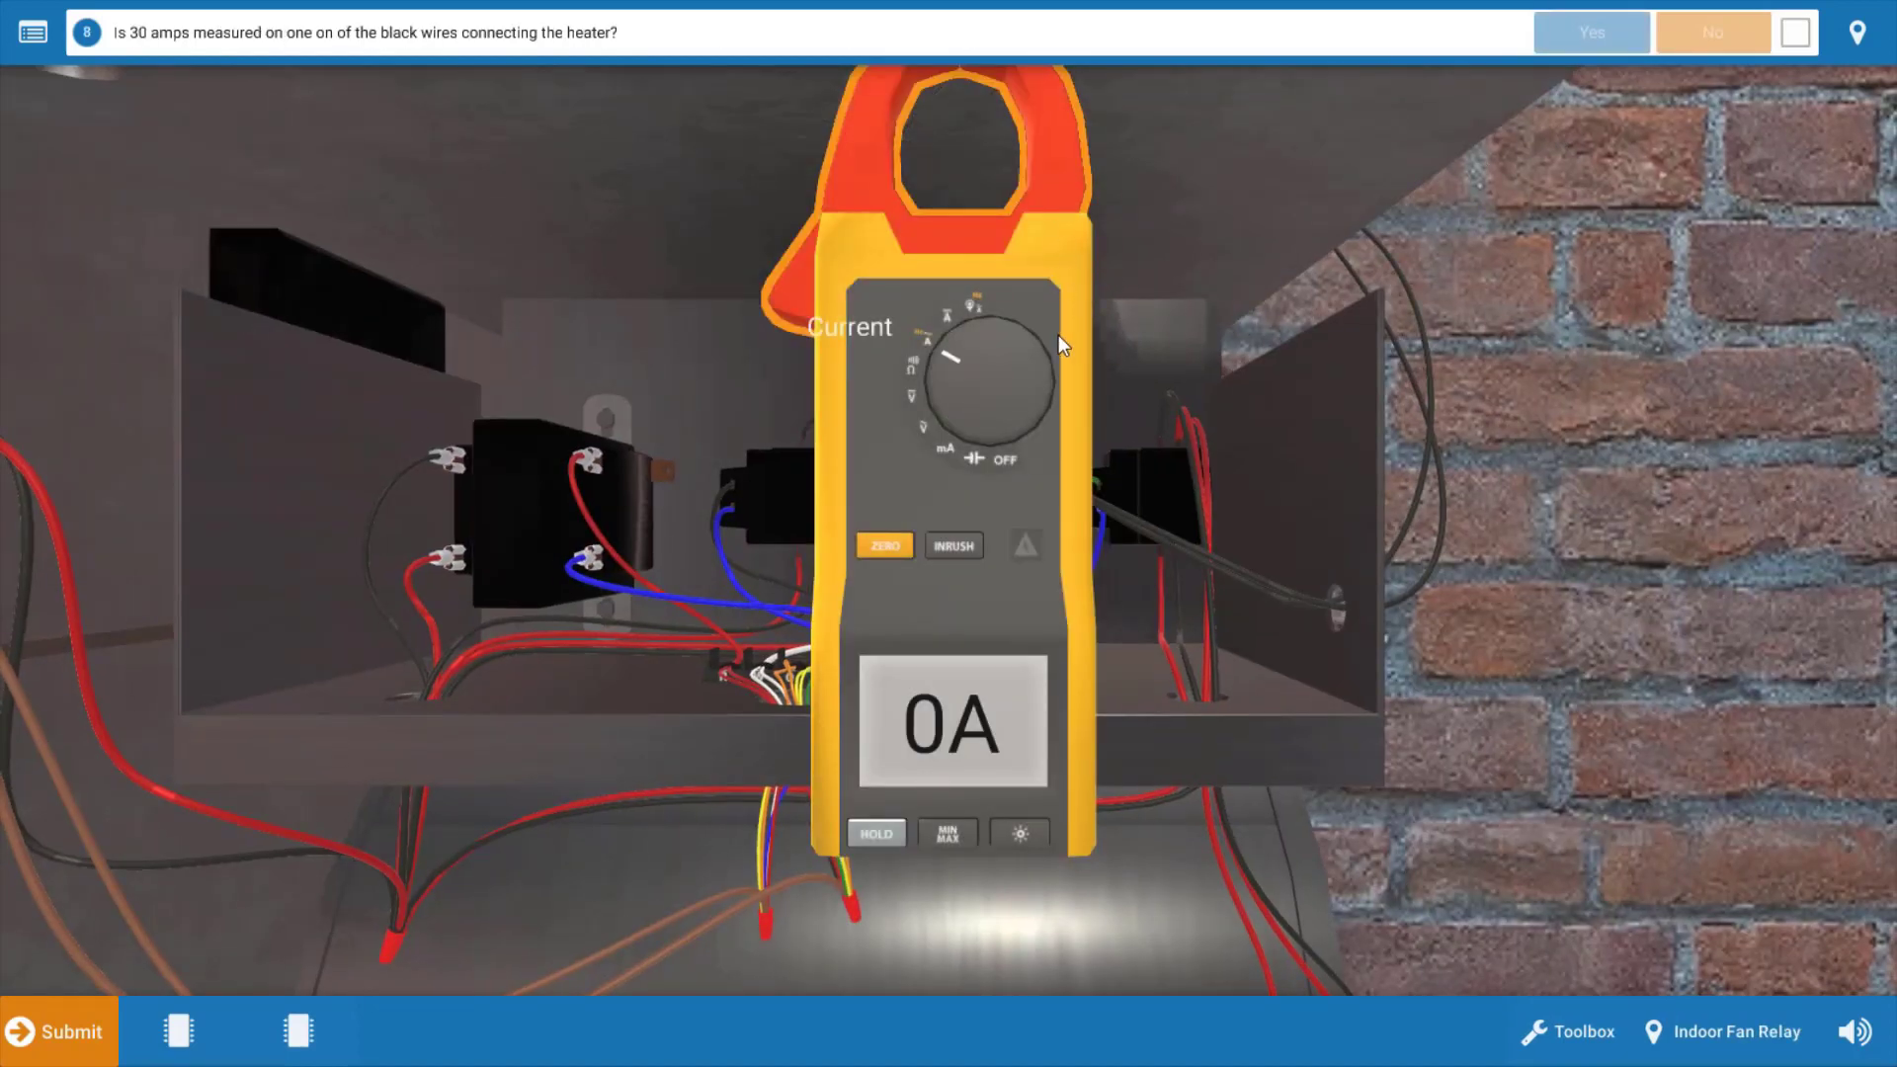
Move the clamp meter aside and clamp its jaw around a black heater wire.
{"action": "left_click_drag", "start_coordinate": [1105, 336], "coordinate": [1700, 579]}
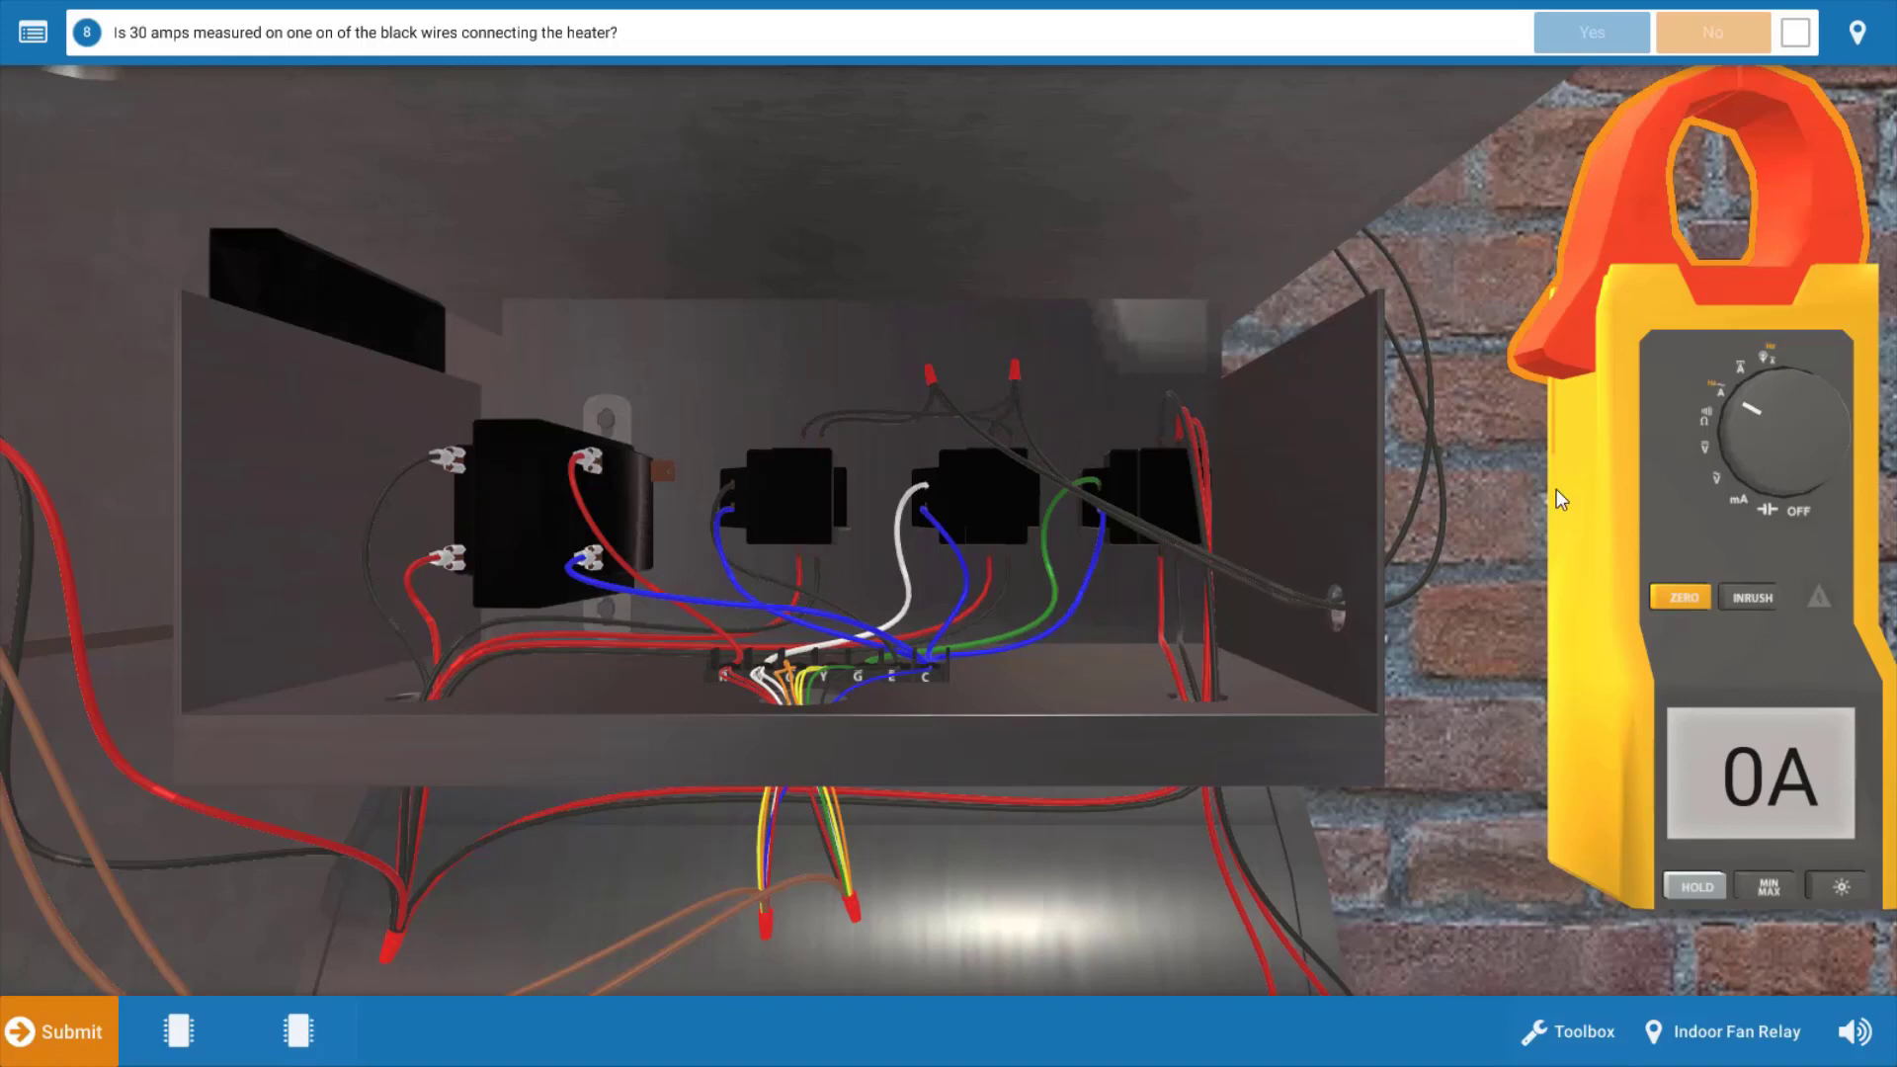
{"action": "mouse_move", "coordinate": [1640, 211]}
{"action": "left_mouse_down"}
{"action": "mouse_move", "coordinate": [1426, 343]}
{"action": "mouse_move", "coordinate": [1159, 405]}
{"action": "mouse_move", "coordinate": [1091, 477]}
{"action": "mouse_move", "coordinate": [1007, 456]}
{"action": "mouse_move", "coordinate": [1008, 415]}
{"action": "mouse_move", "coordinate": [1012, 449]}
{"action": "left_mouse_up"}
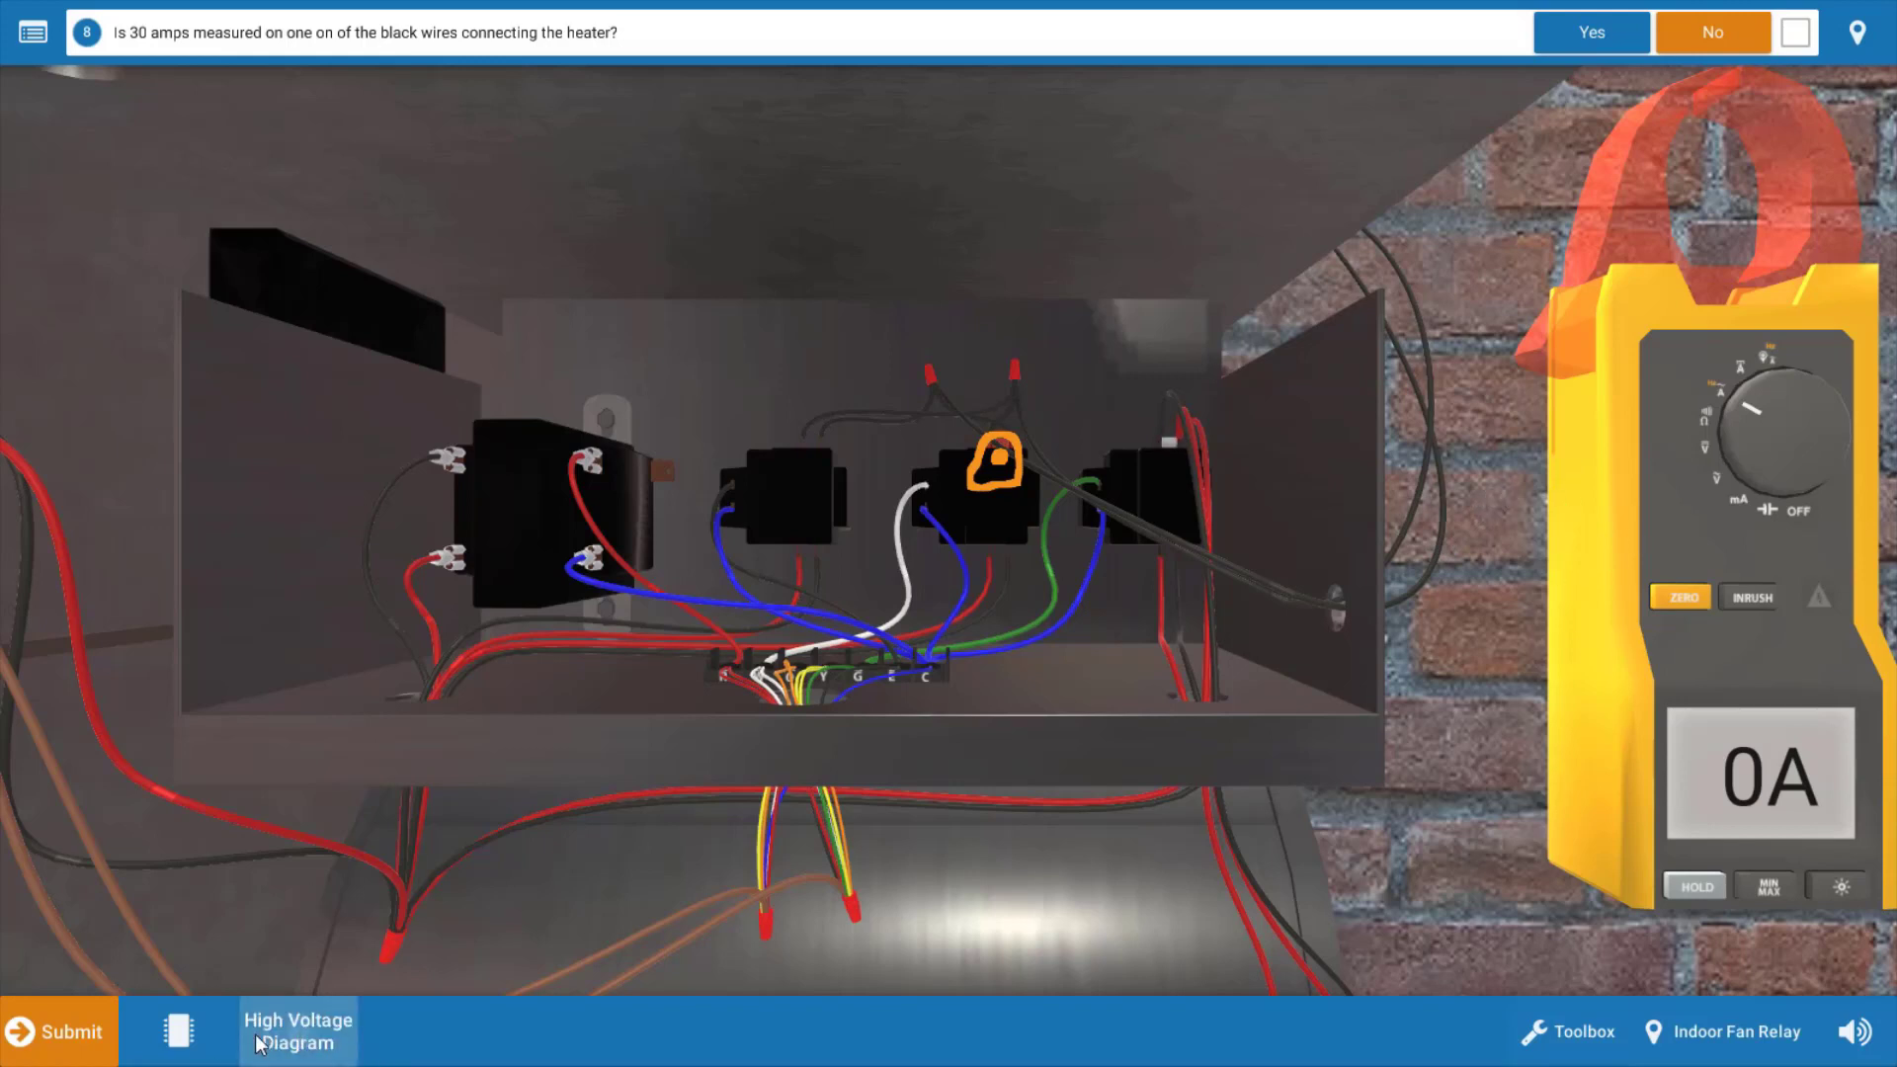
View the Low and High Voltage wiring diagrams, then close both to see the 0A reading.
{"action": "left_click", "coordinate": [207, 1045]}
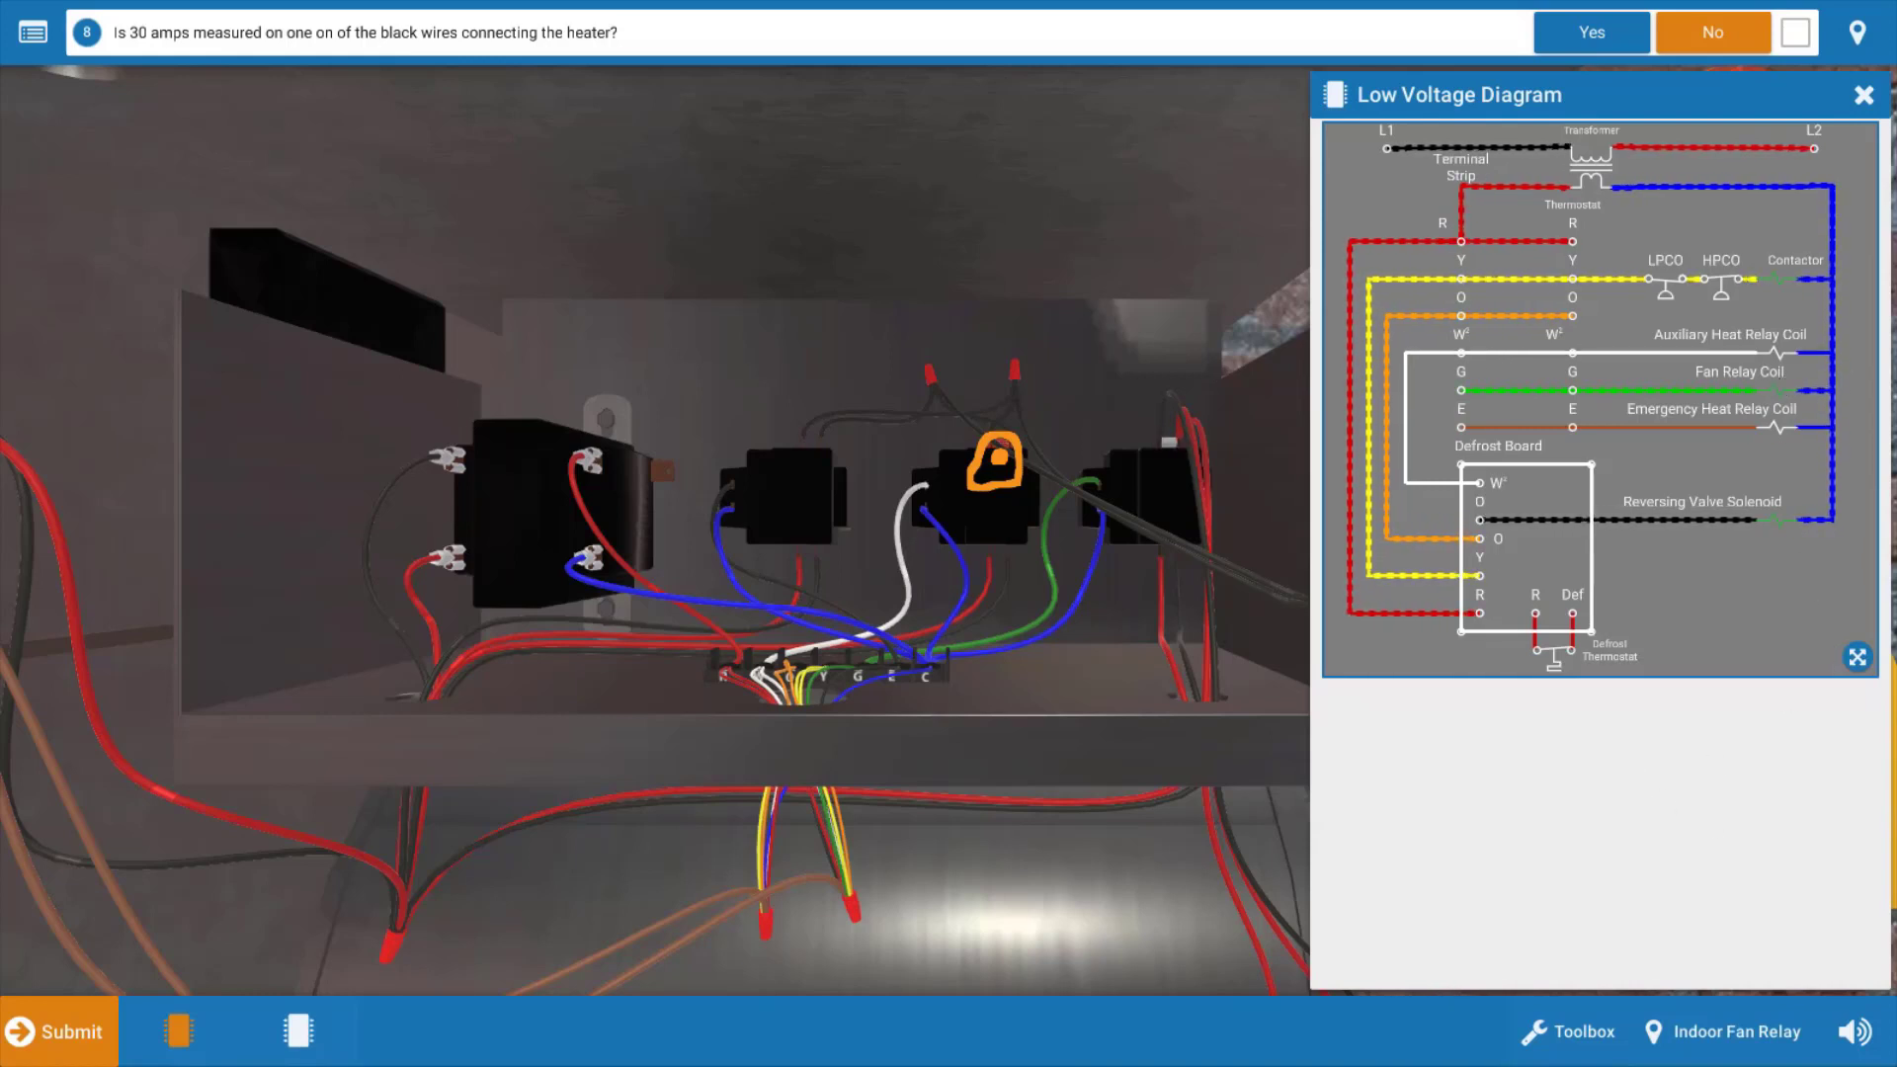
{"action": "left_click", "coordinate": [326, 1025]}
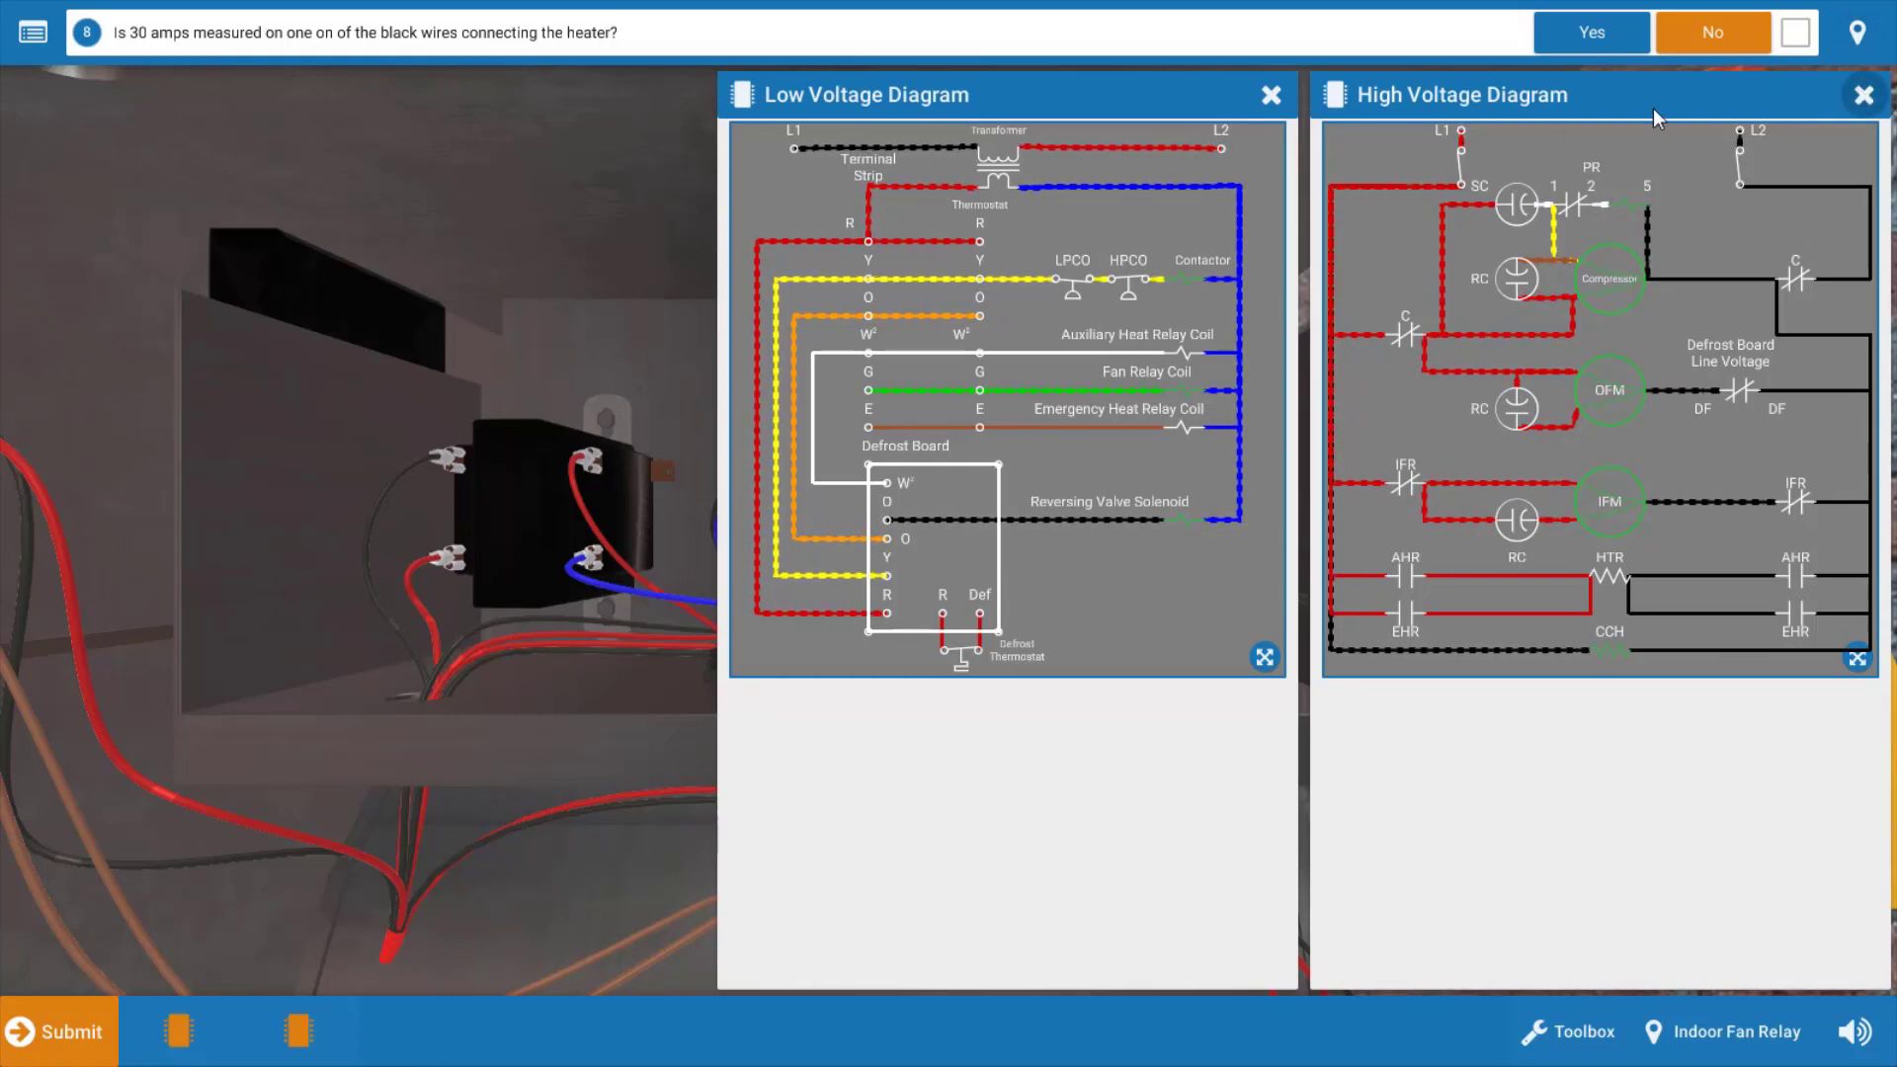
{"action": "left_click", "coordinate": [1863, 96]}
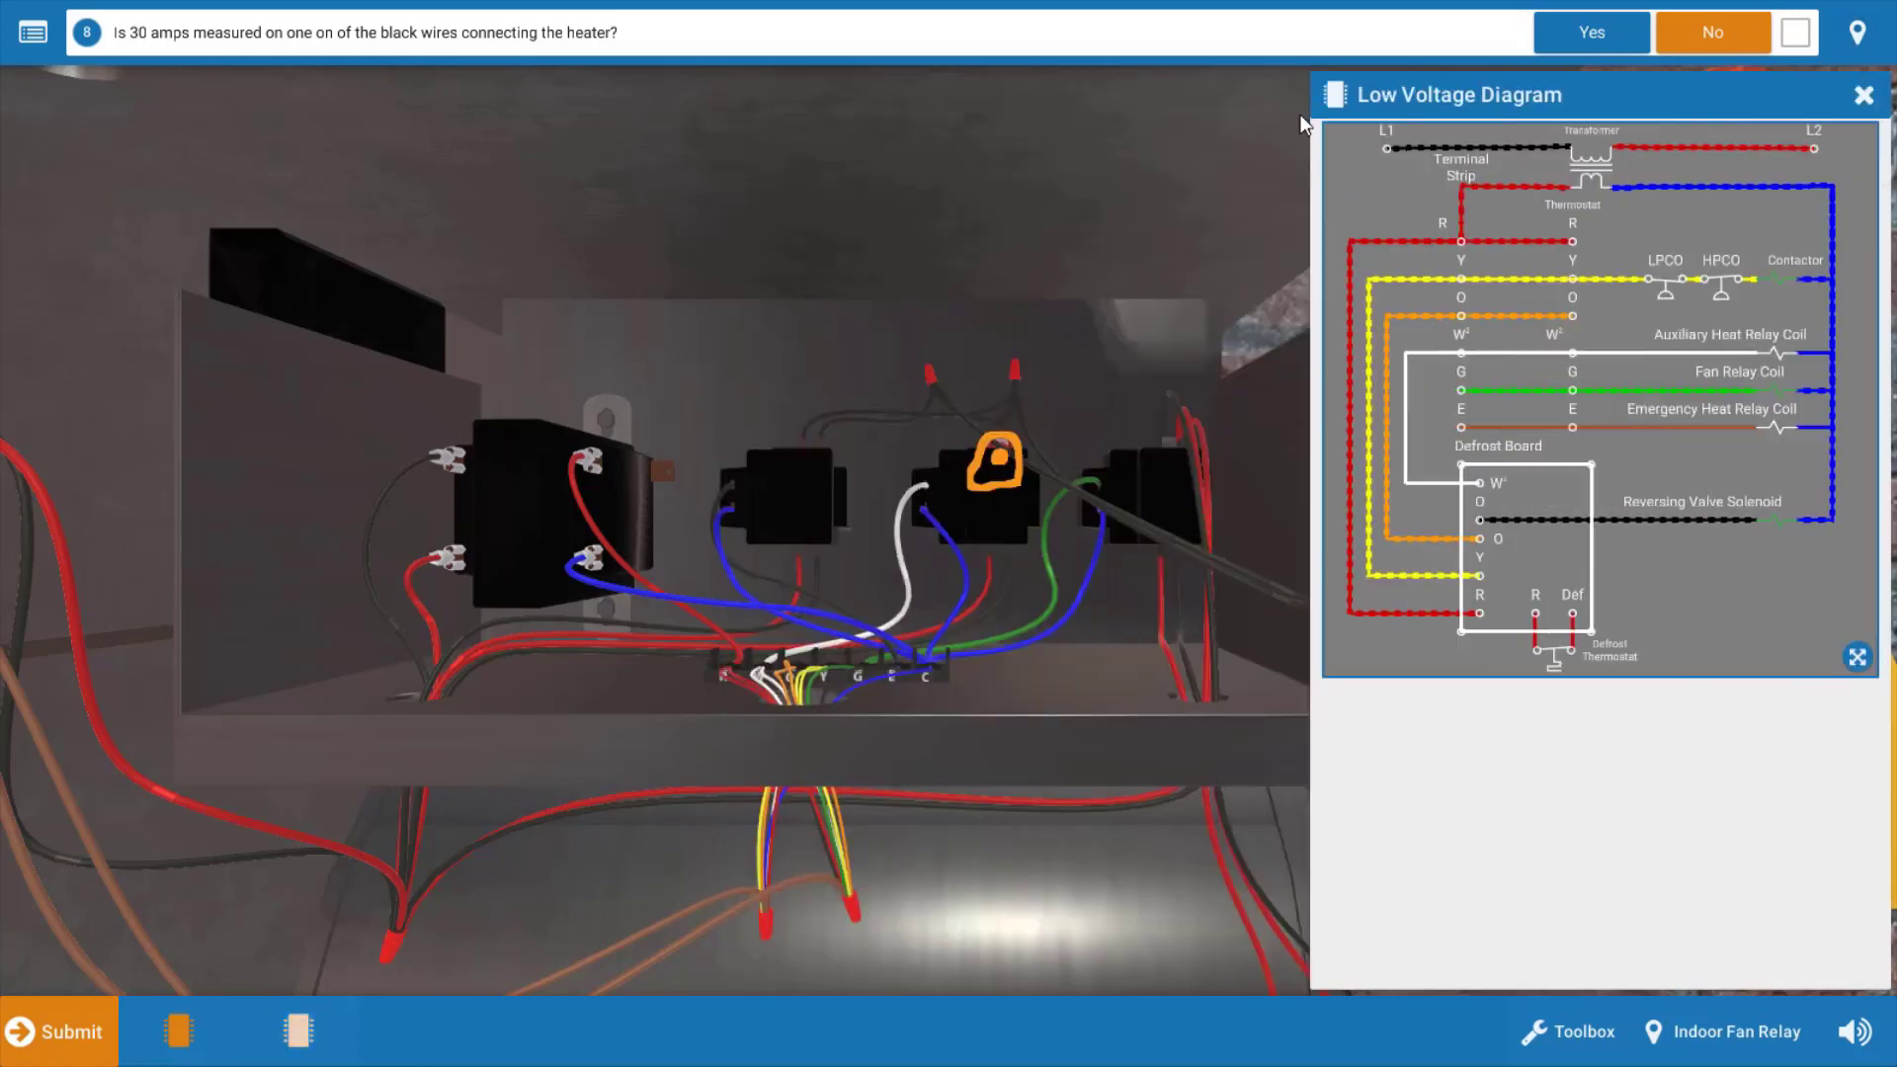
{"action": "left_click", "coordinate": [1862, 96]}
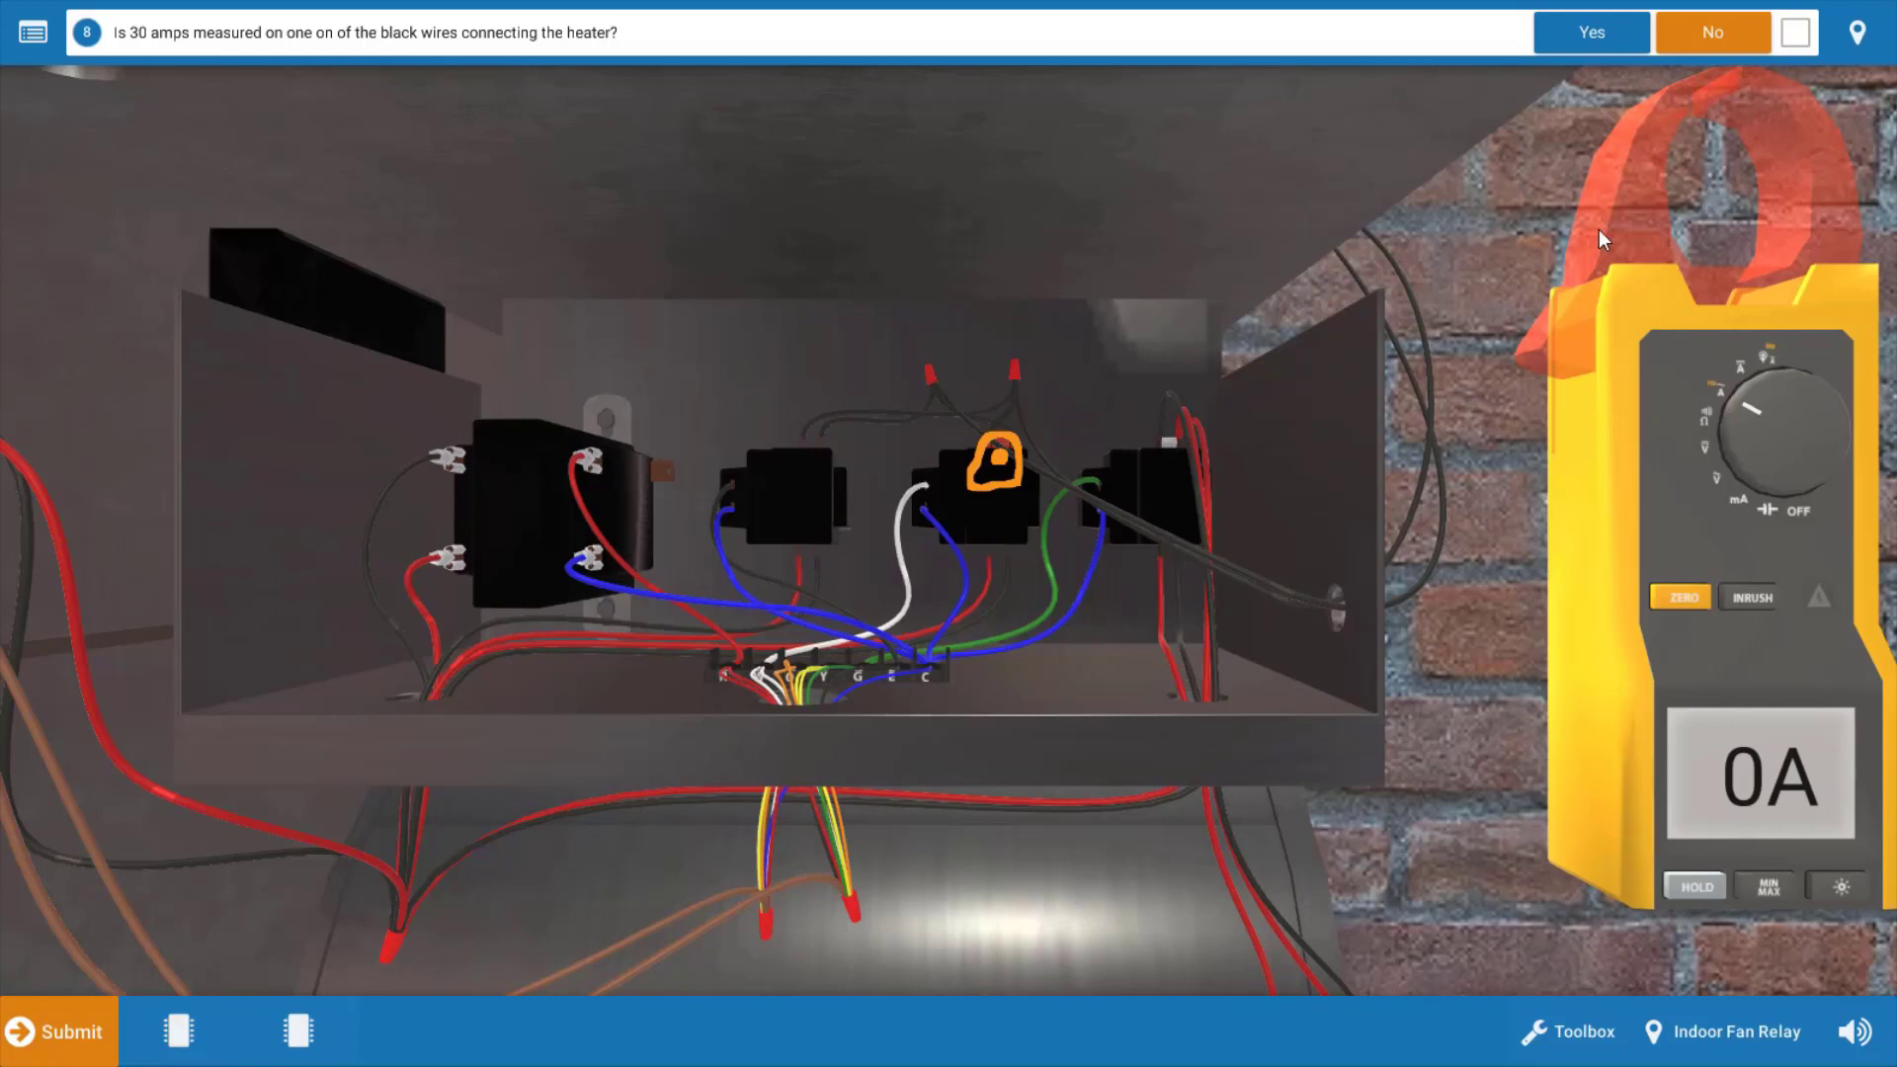
Answer No to the 30-amp question and probe the aux heat relay's white-wire terminal.
{"action": "left_click", "coordinate": [1737, 34]}
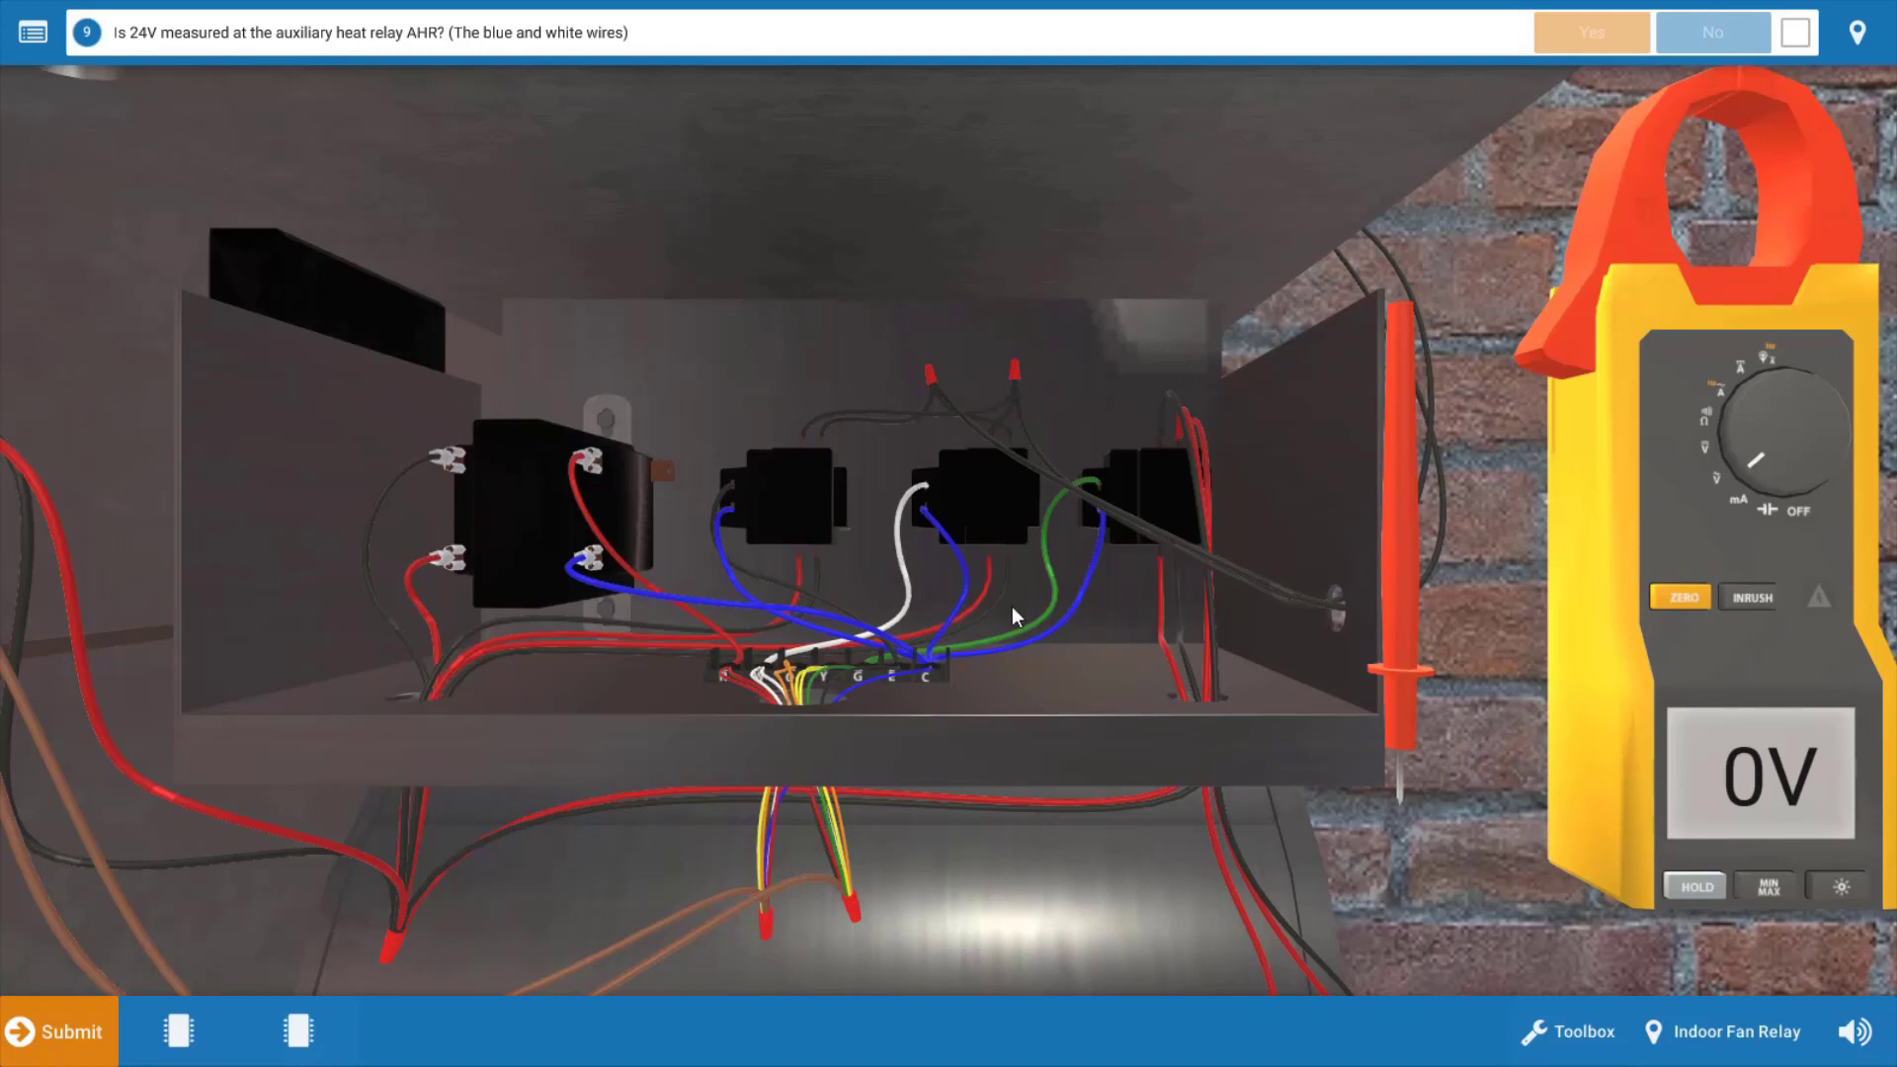
{"action": "scroll", "coordinate": [1011, 602], "scroll_direction": "up", "scroll_amount": 2}
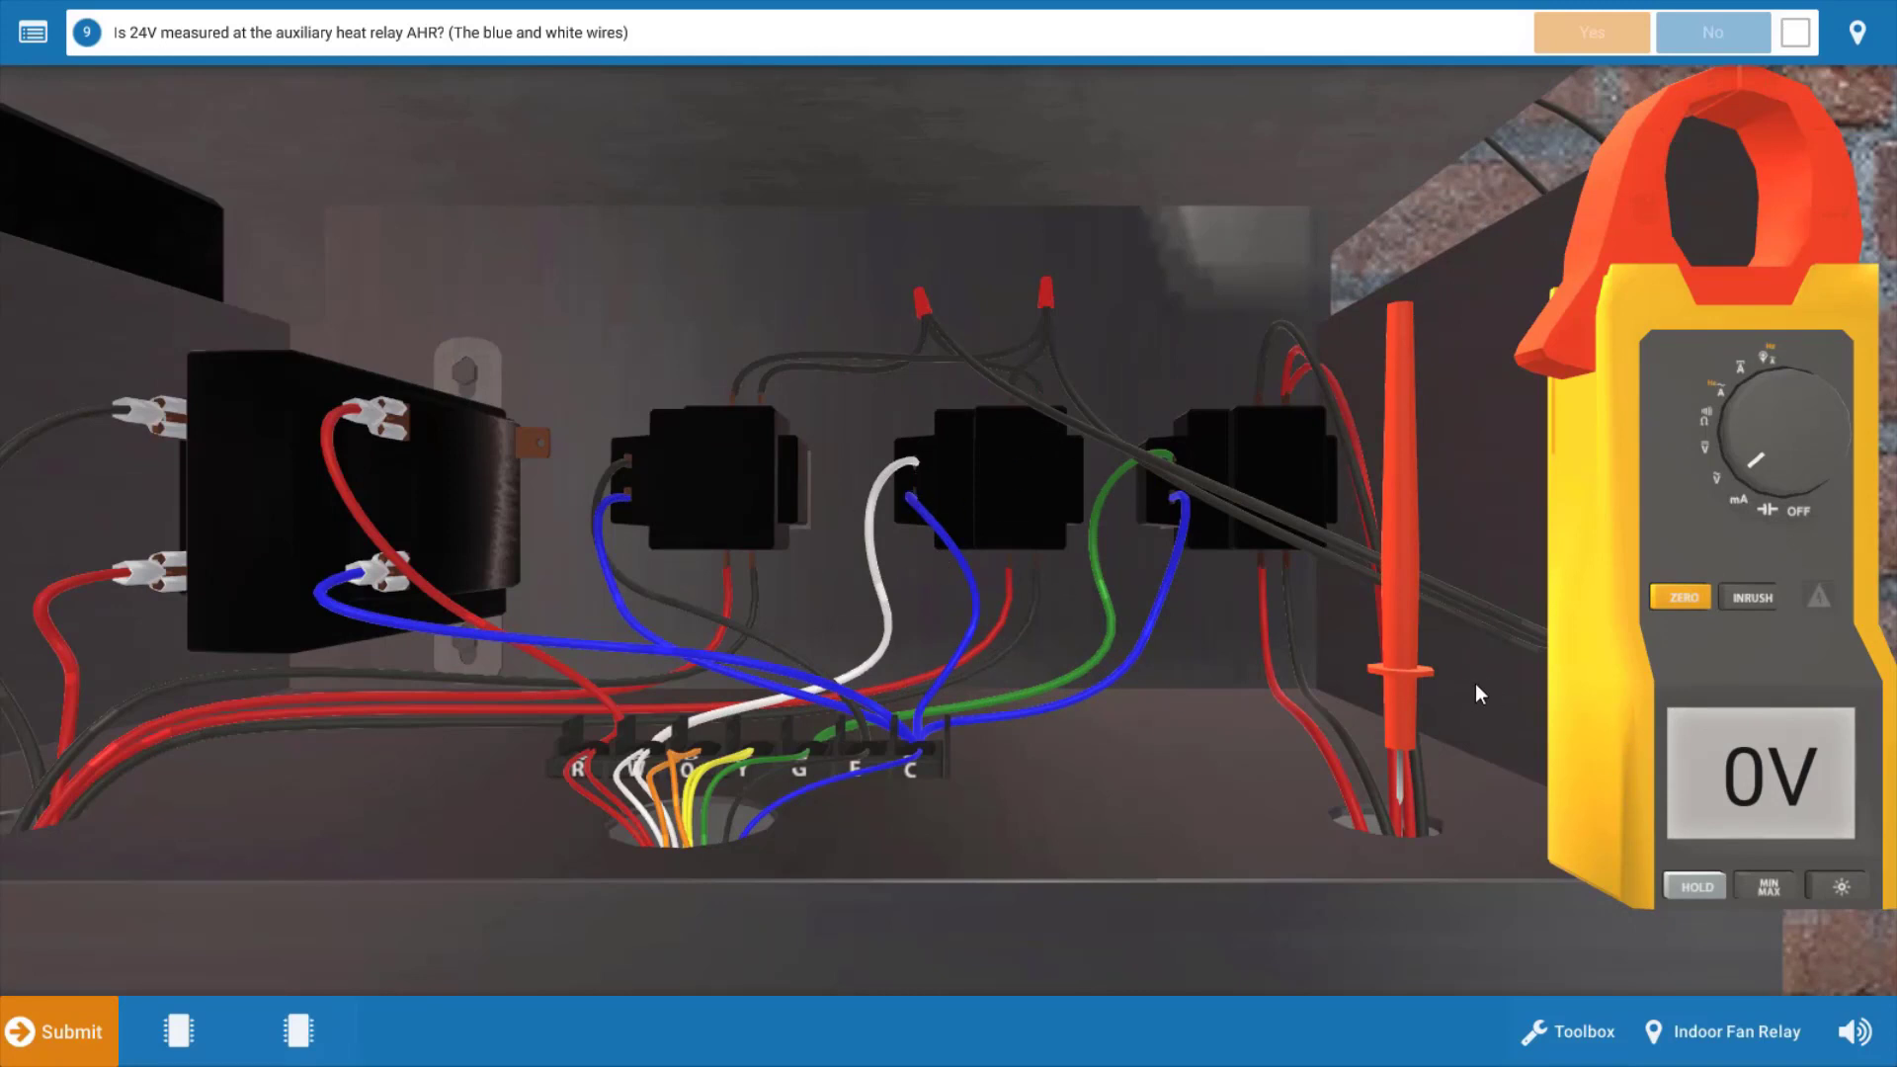
{"action": "left_click", "coordinate": [1669, 477]}
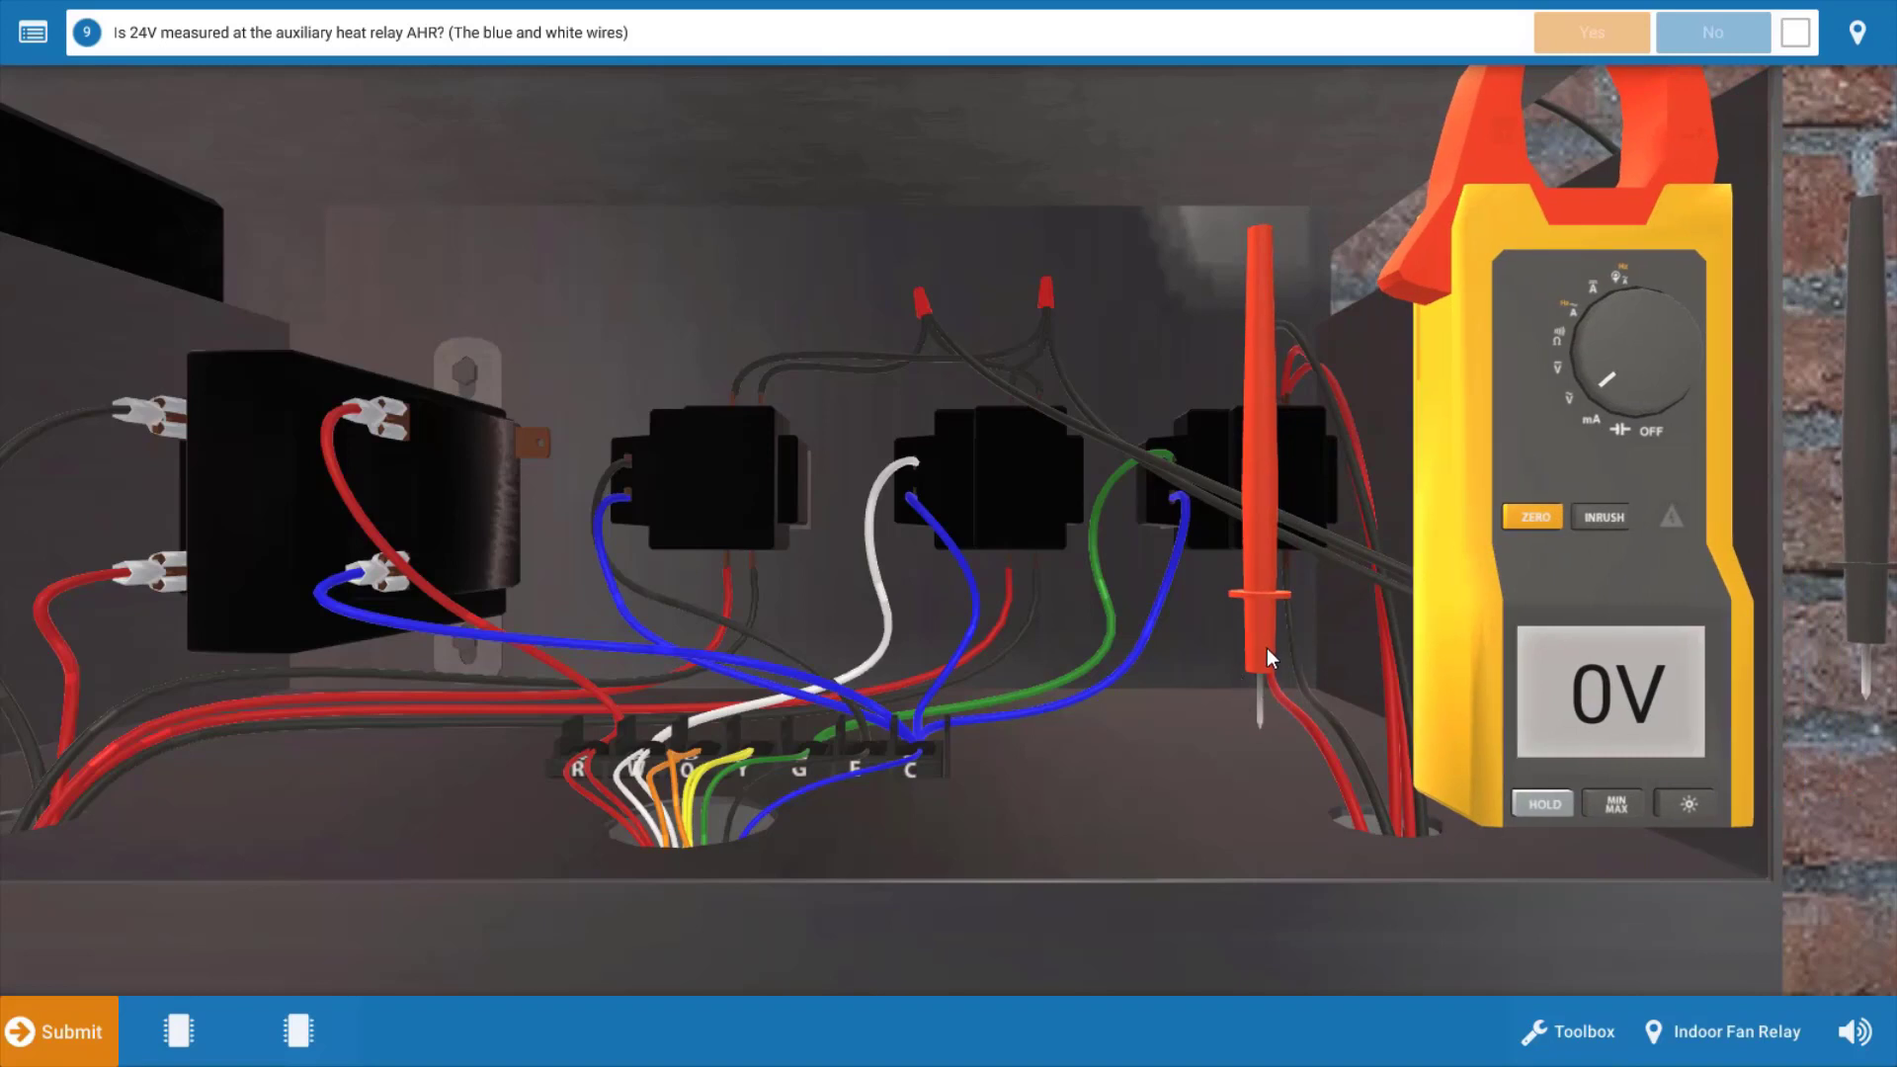
{"action": "left_click_drag", "start_coordinate": [1267, 648], "coordinate": [921, 465]}
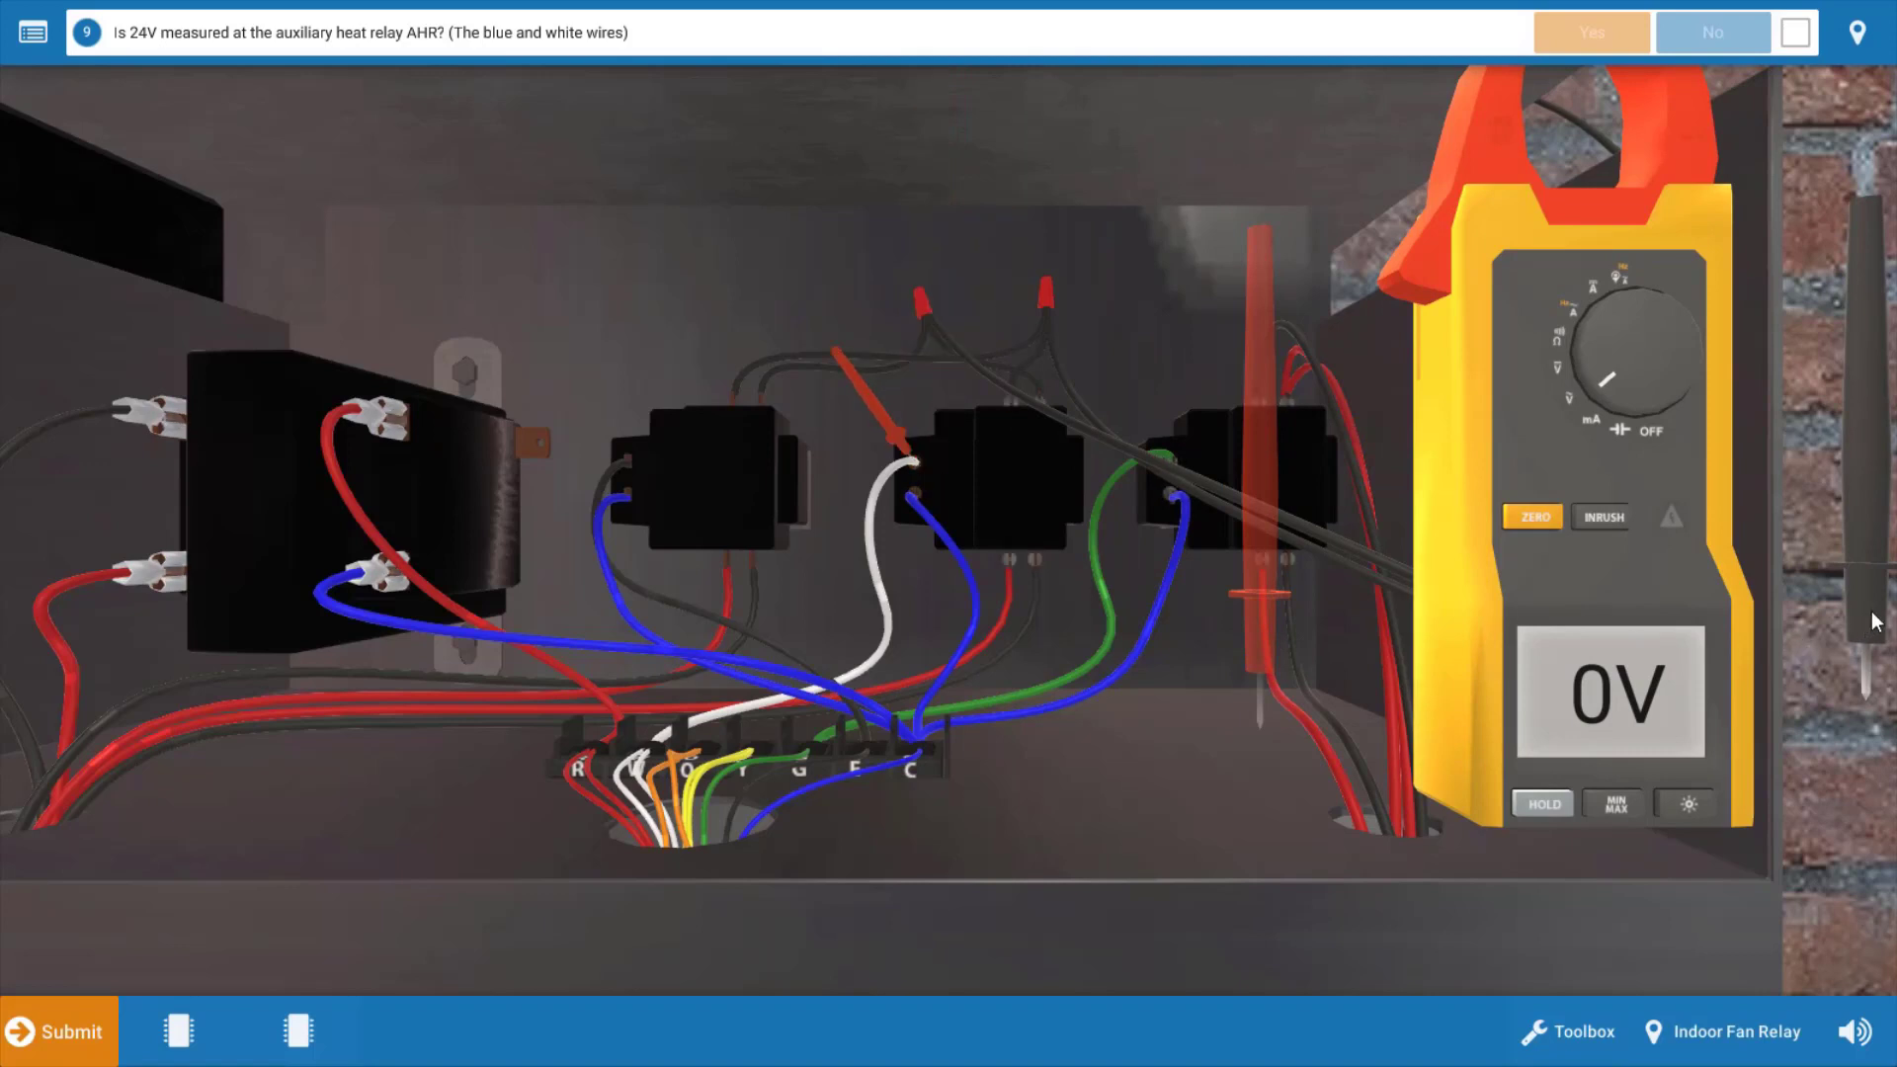
{"action": "left_click_drag", "start_coordinate": [1874, 621], "coordinate": [907, 494]}
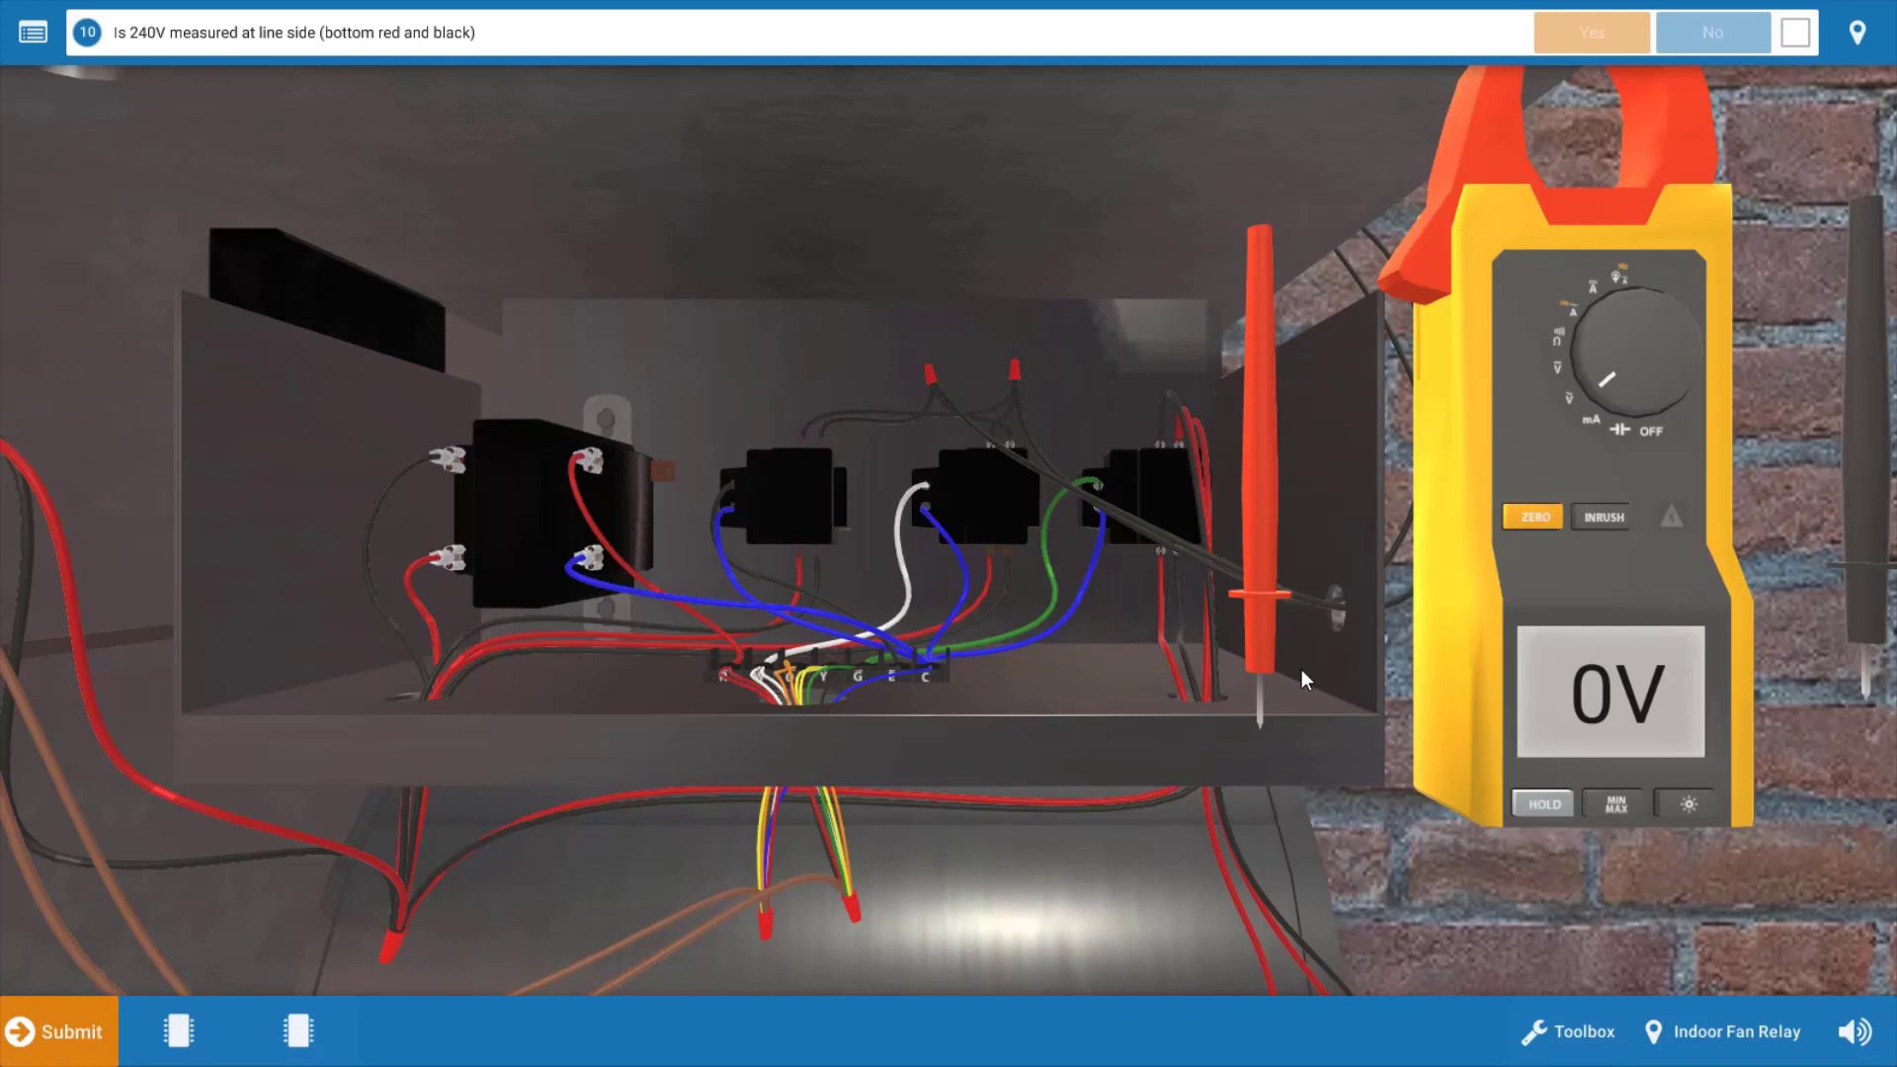
Probe the relay's line-side red and black wires and answer Yes to 240V.
{"action": "left_click_drag", "start_coordinate": [1269, 655], "coordinate": [998, 553]}
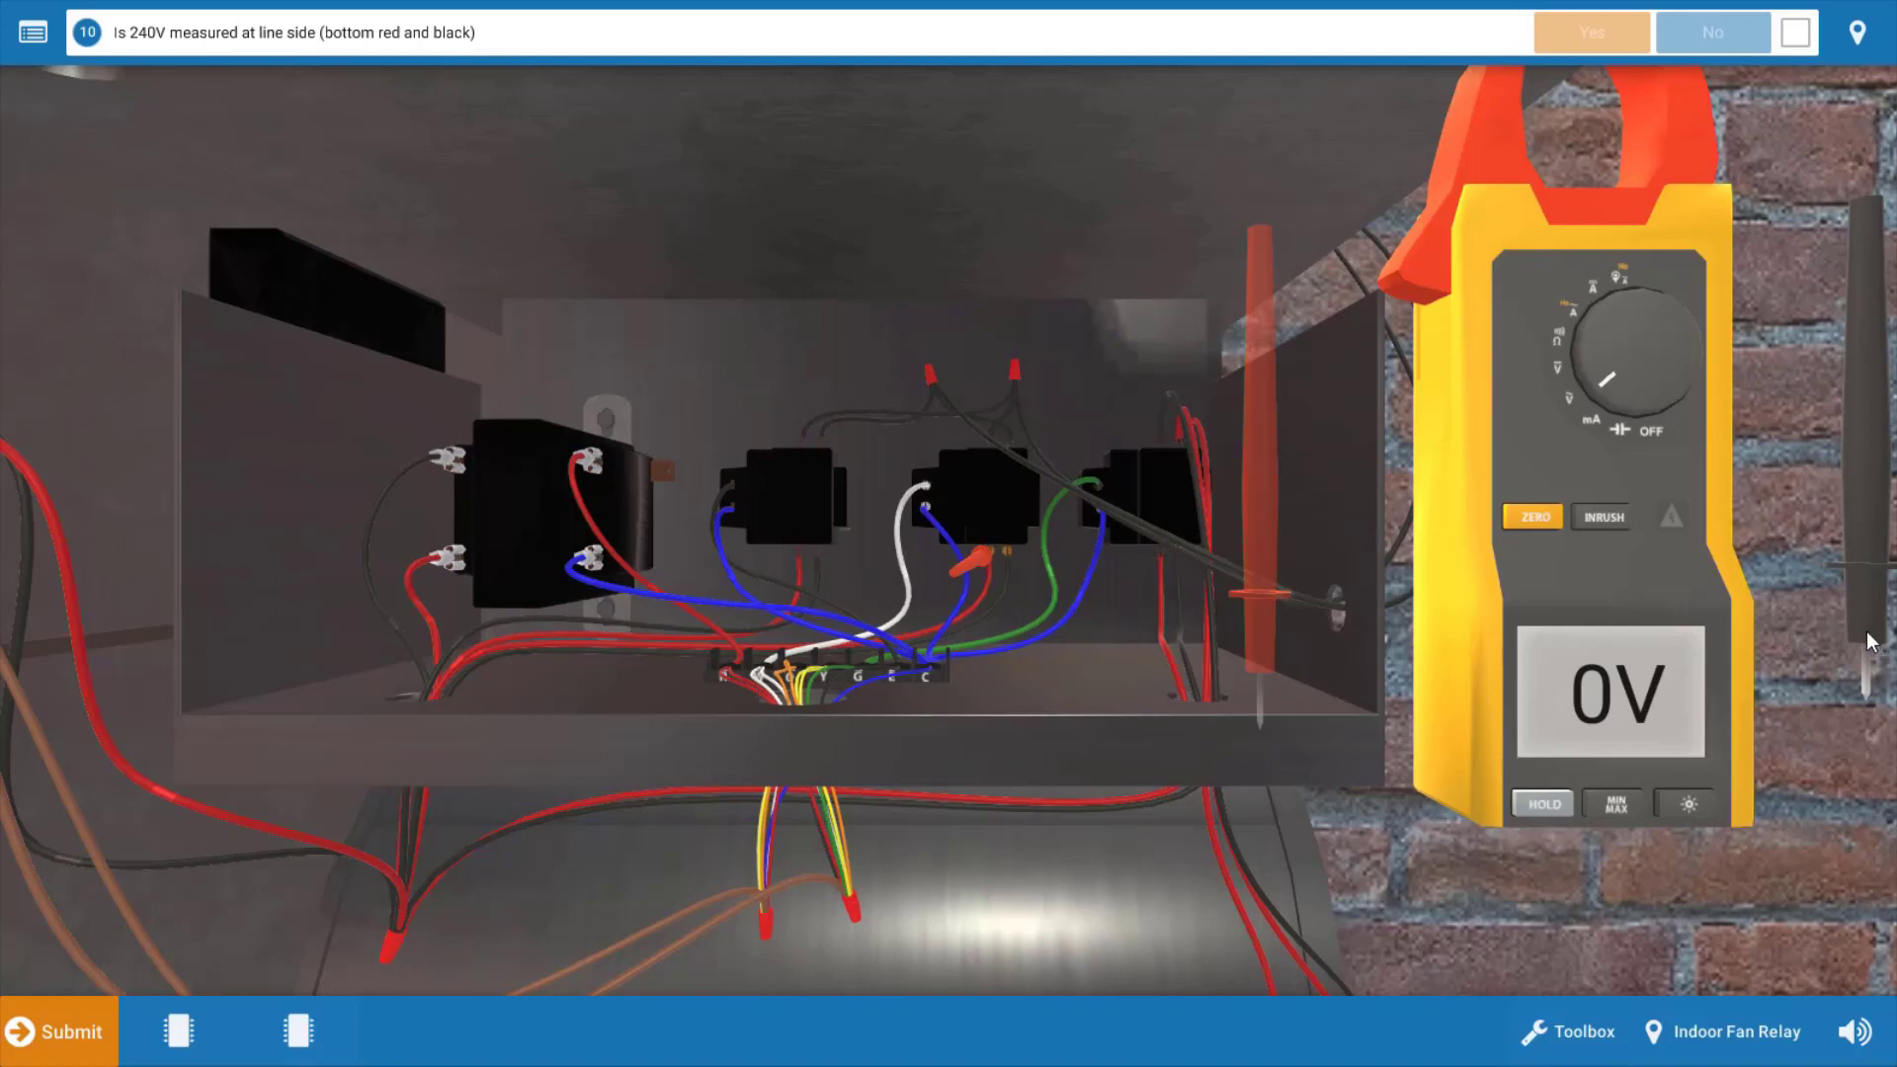
{"action": "left_click_drag", "start_coordinate": [1871, 640], "coordinate": [1001, 544]}
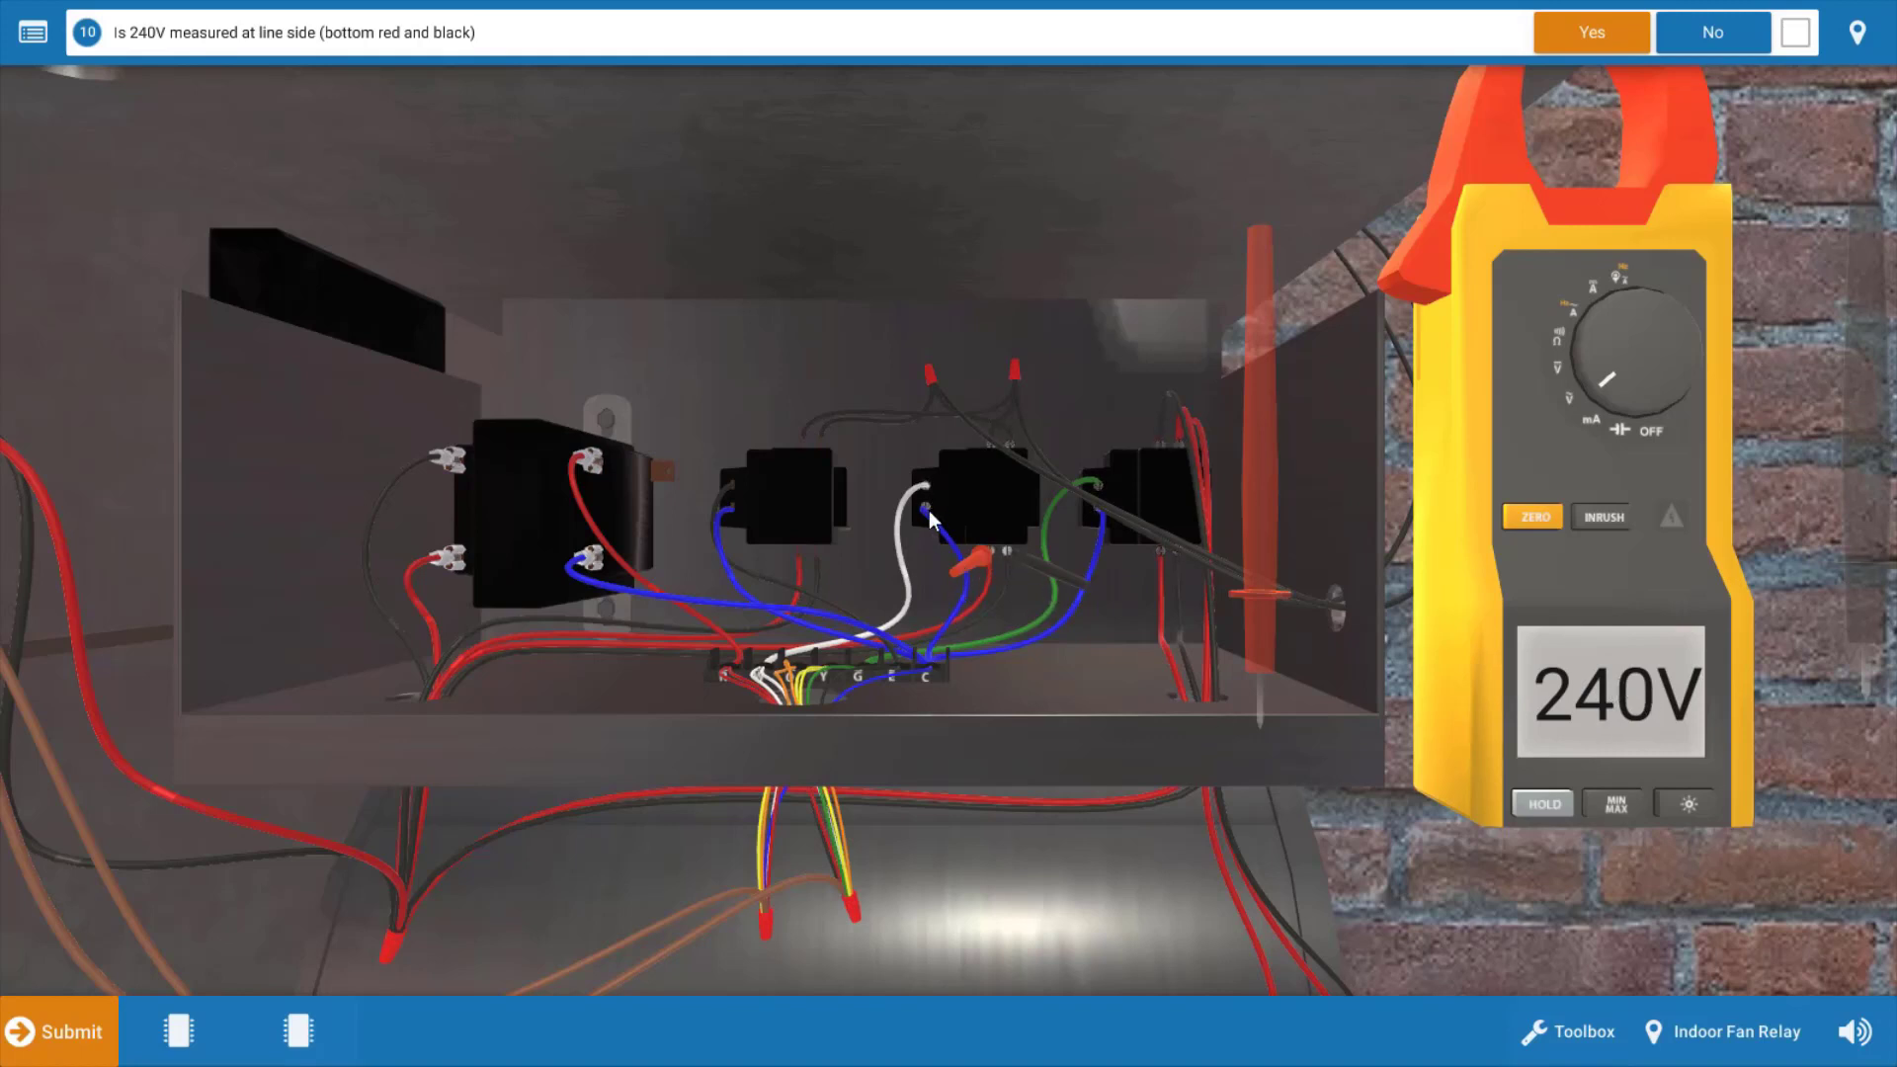
{"action": "left_click", "coordinate": [1561, 45]}
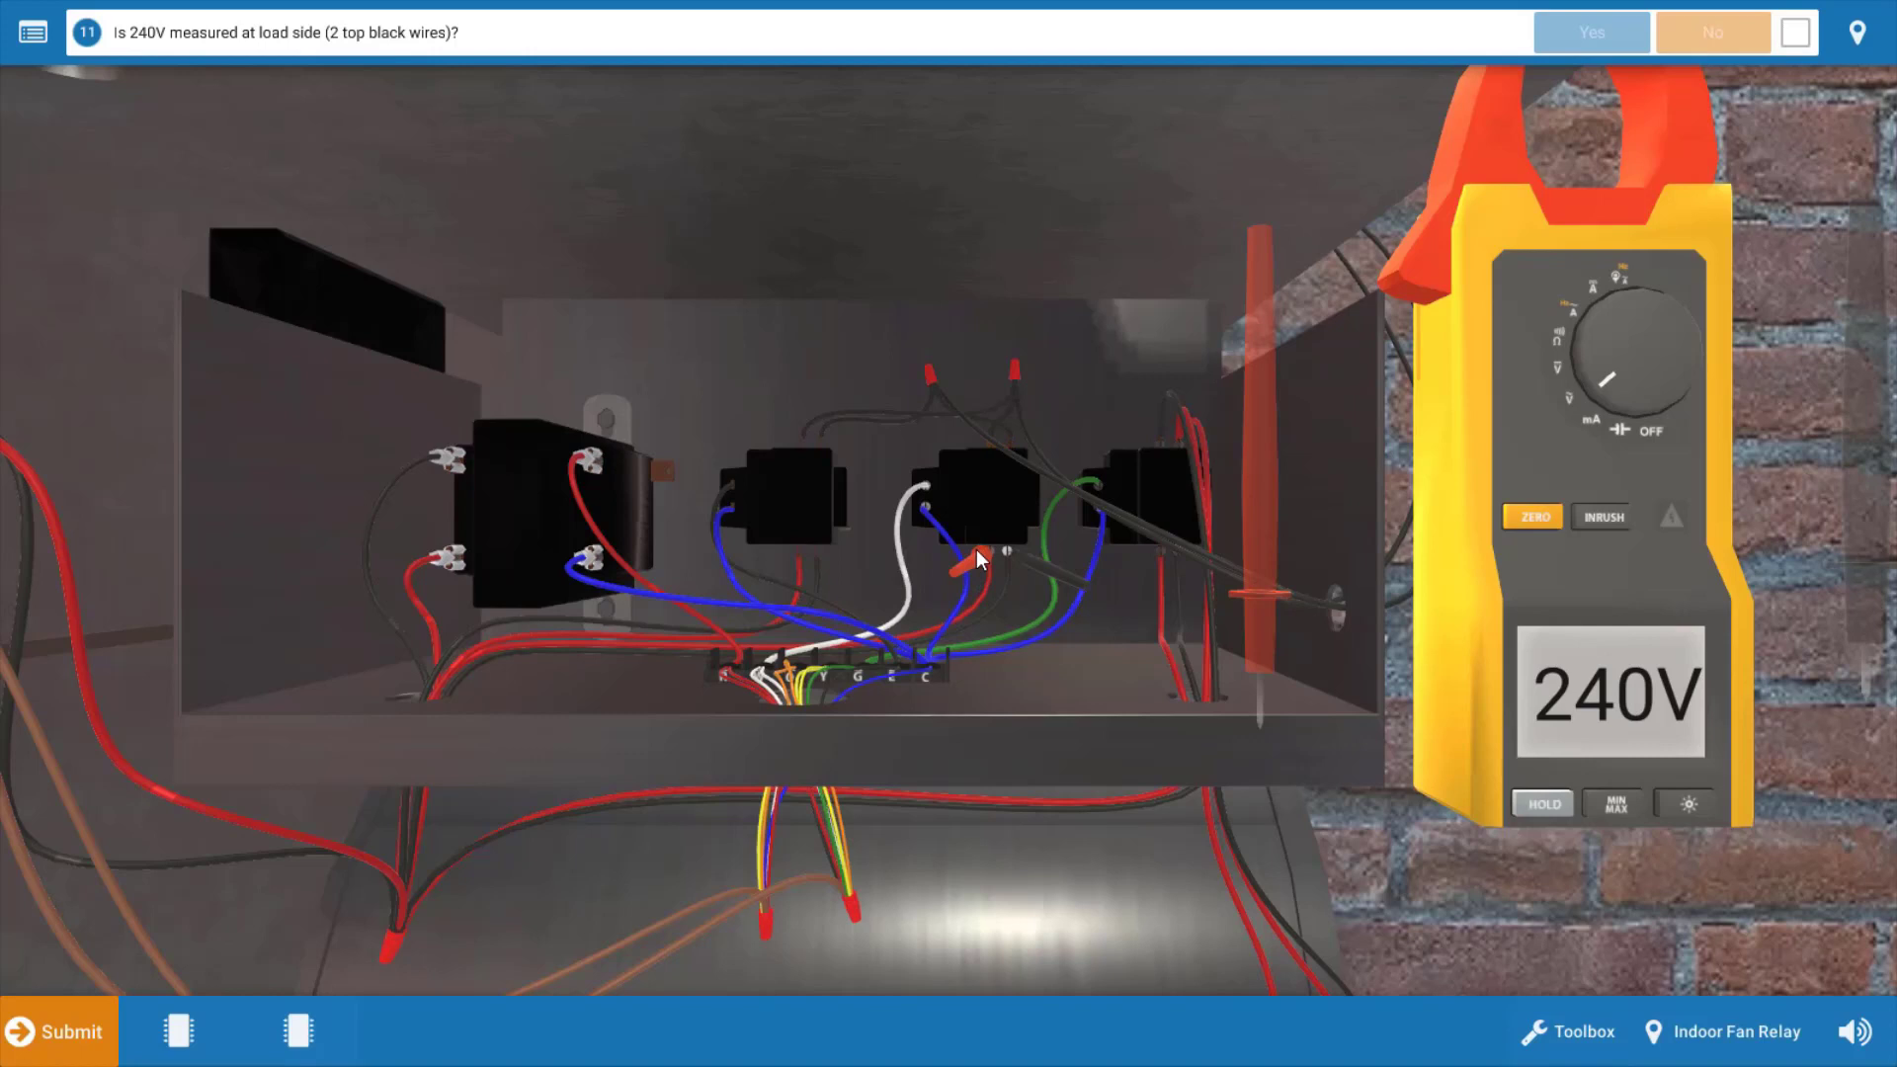
Move the red probe to the relay's top black load-side wires, reading 0V.
{"action": "left_click_drag", "start_coordinate": [976, 549], "coordinate": [1016, 441]}
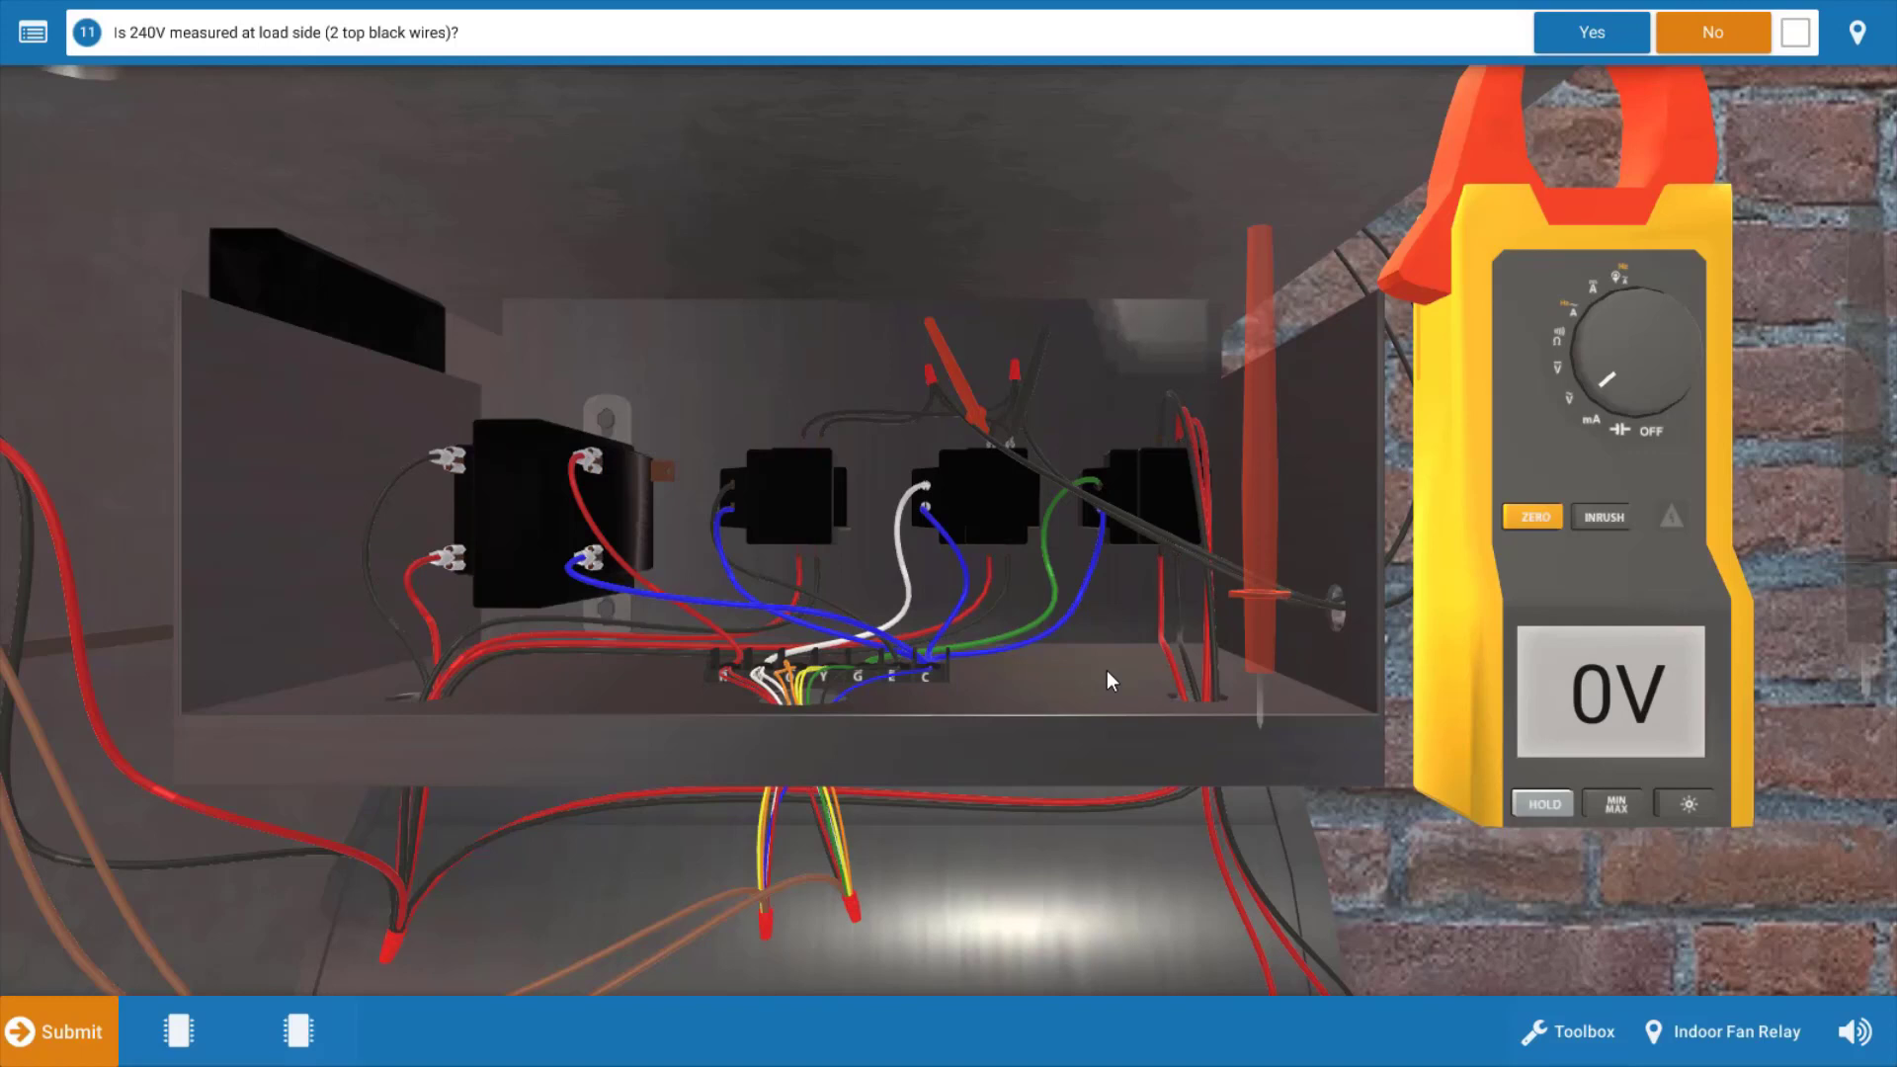
Answer No to the load-side 240V question, then replace and confirm the auxiliary heat relay.
{"action": "left_click", "coordinate": [1701, 39]}
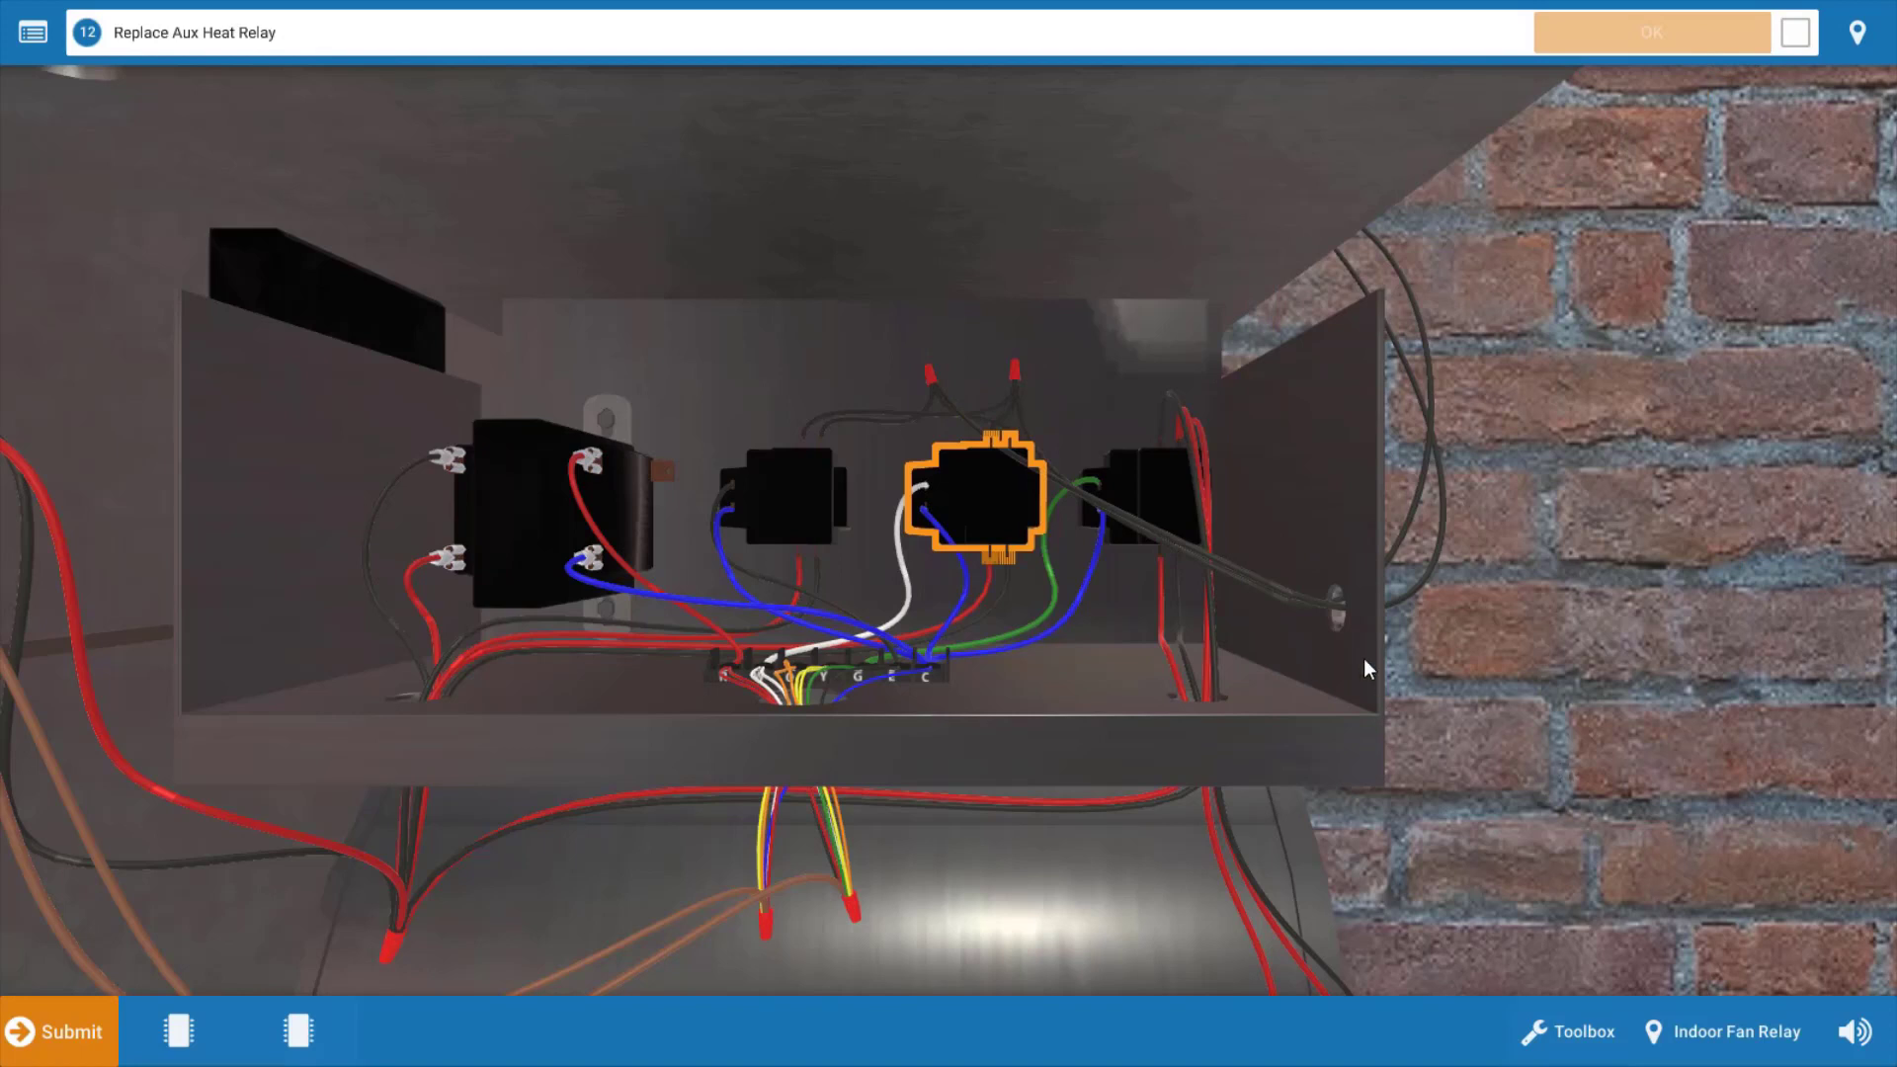
{"action": "left_click", "coordinate": [1009, 497]}
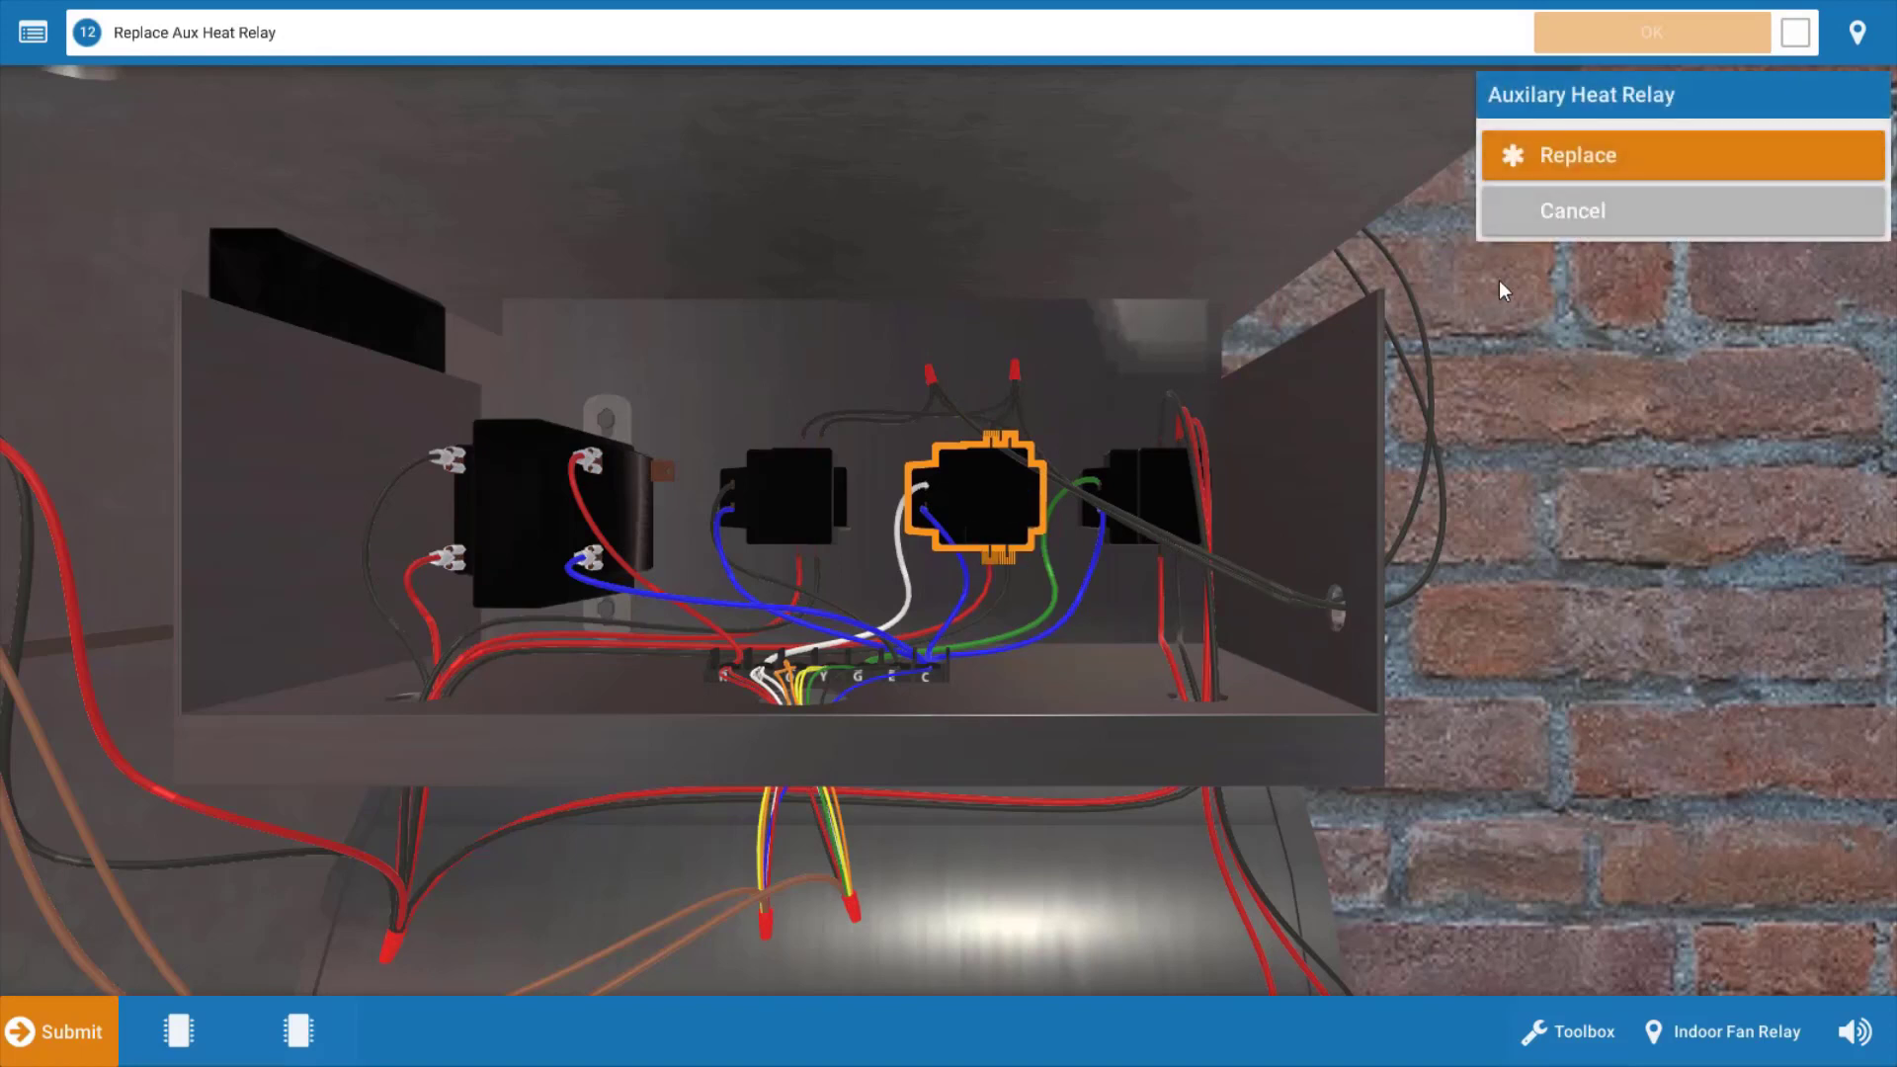
{"action": "left_click", "coordinate": [1658, 162]}
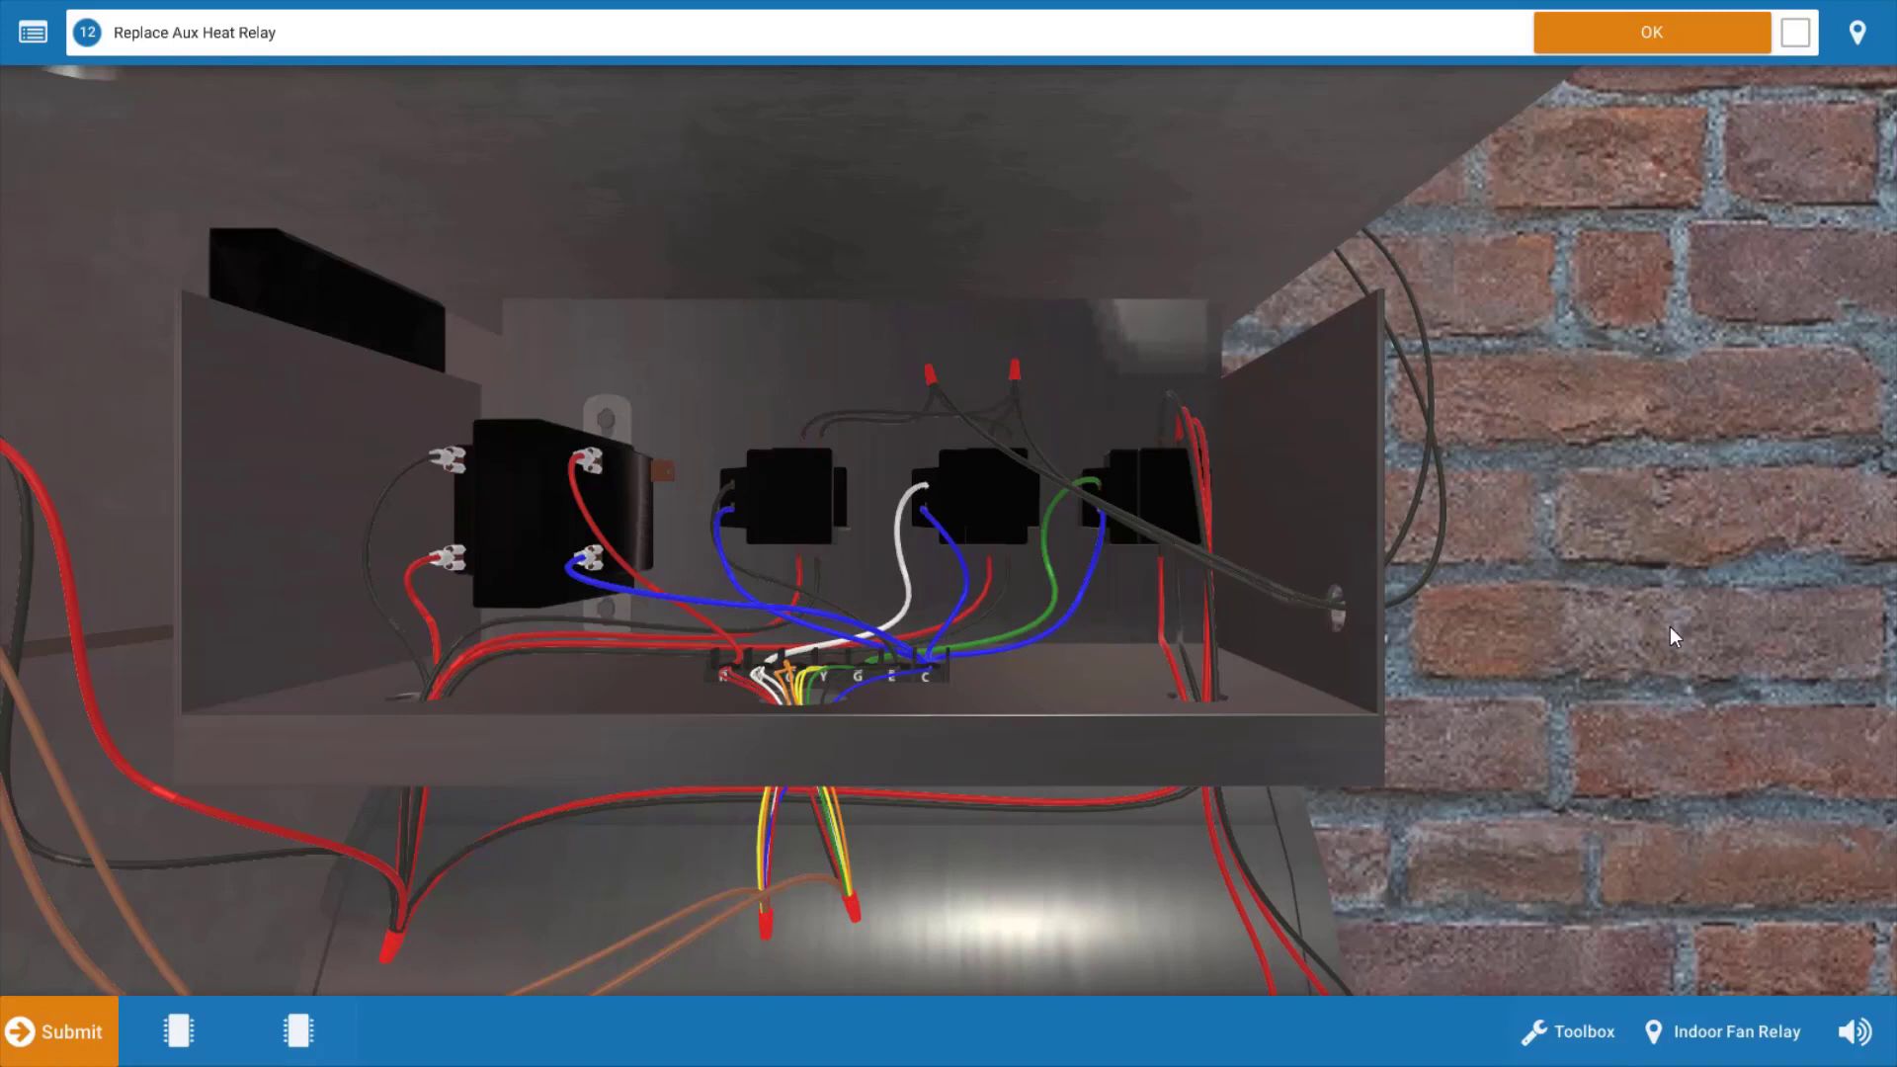
{"action": "left_click", "coordinate": [1712, 45]}
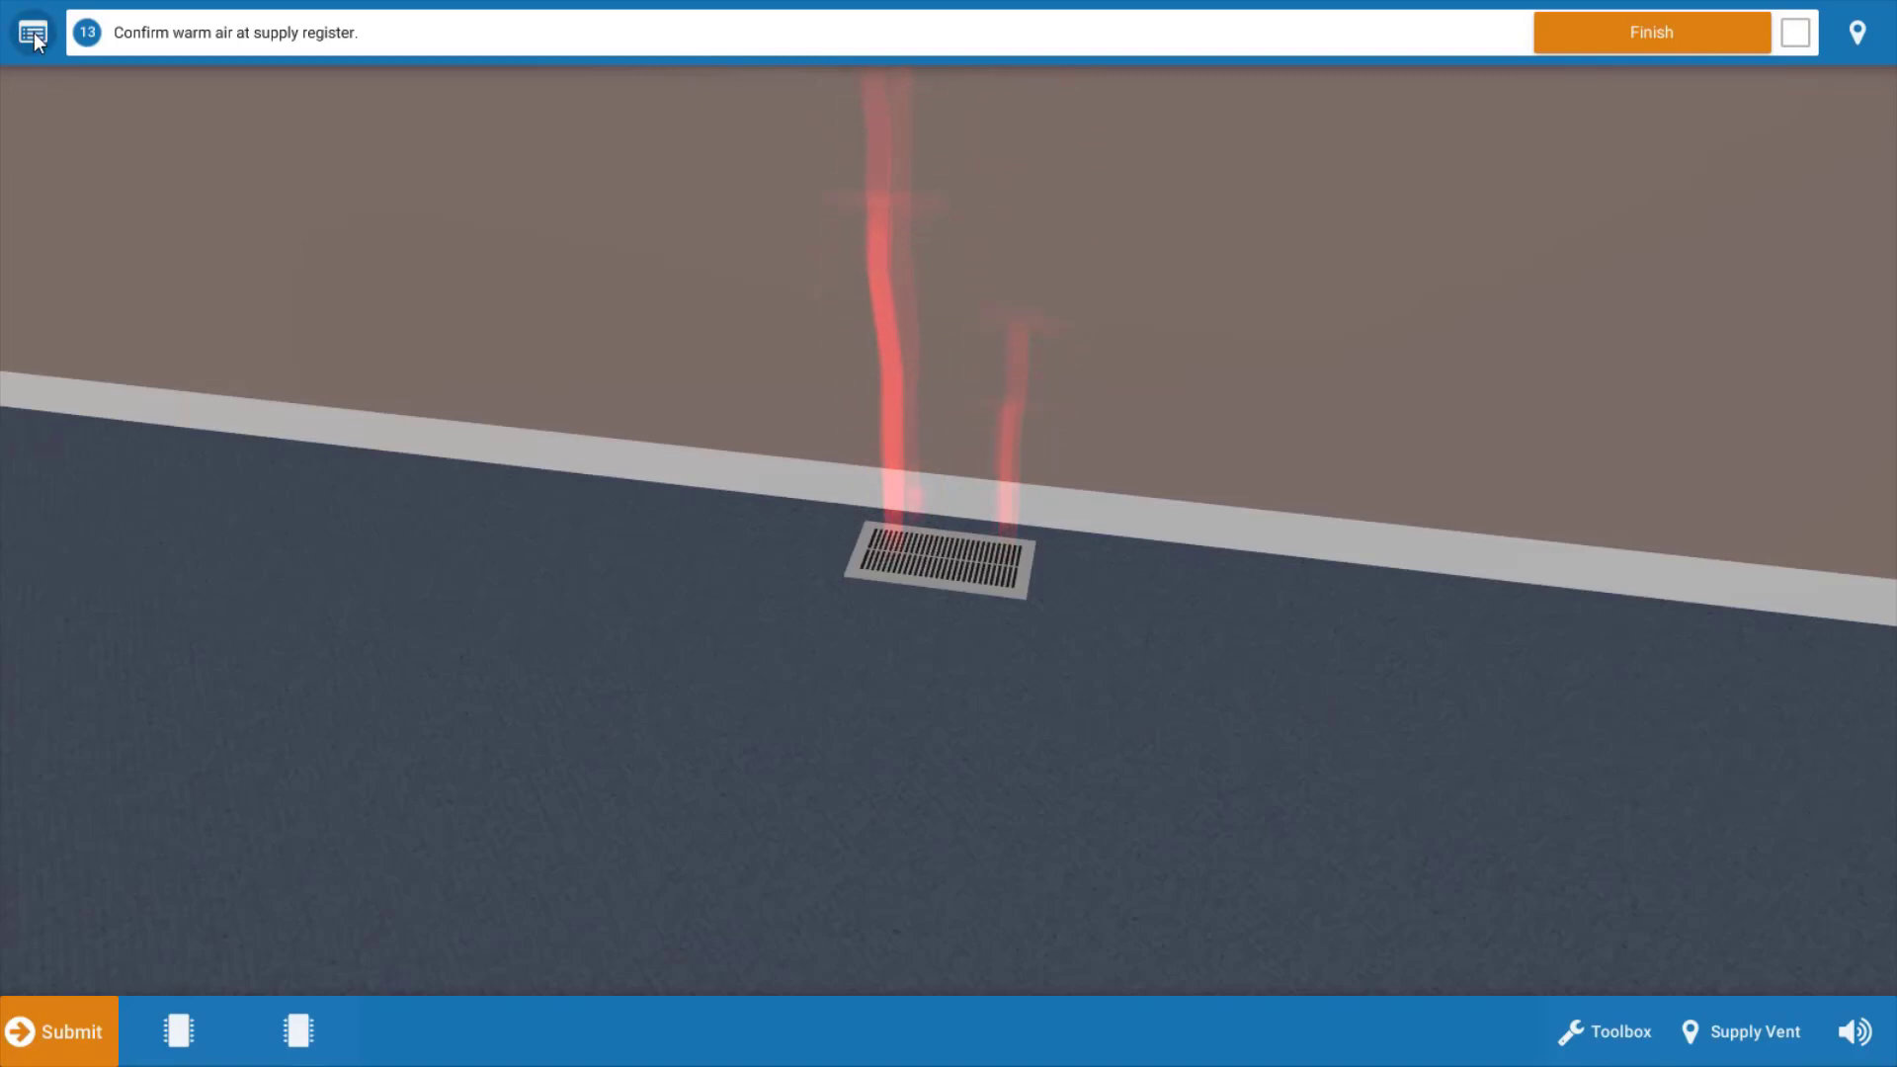
{"action": "left_click", "coordinate": [34, 35]}
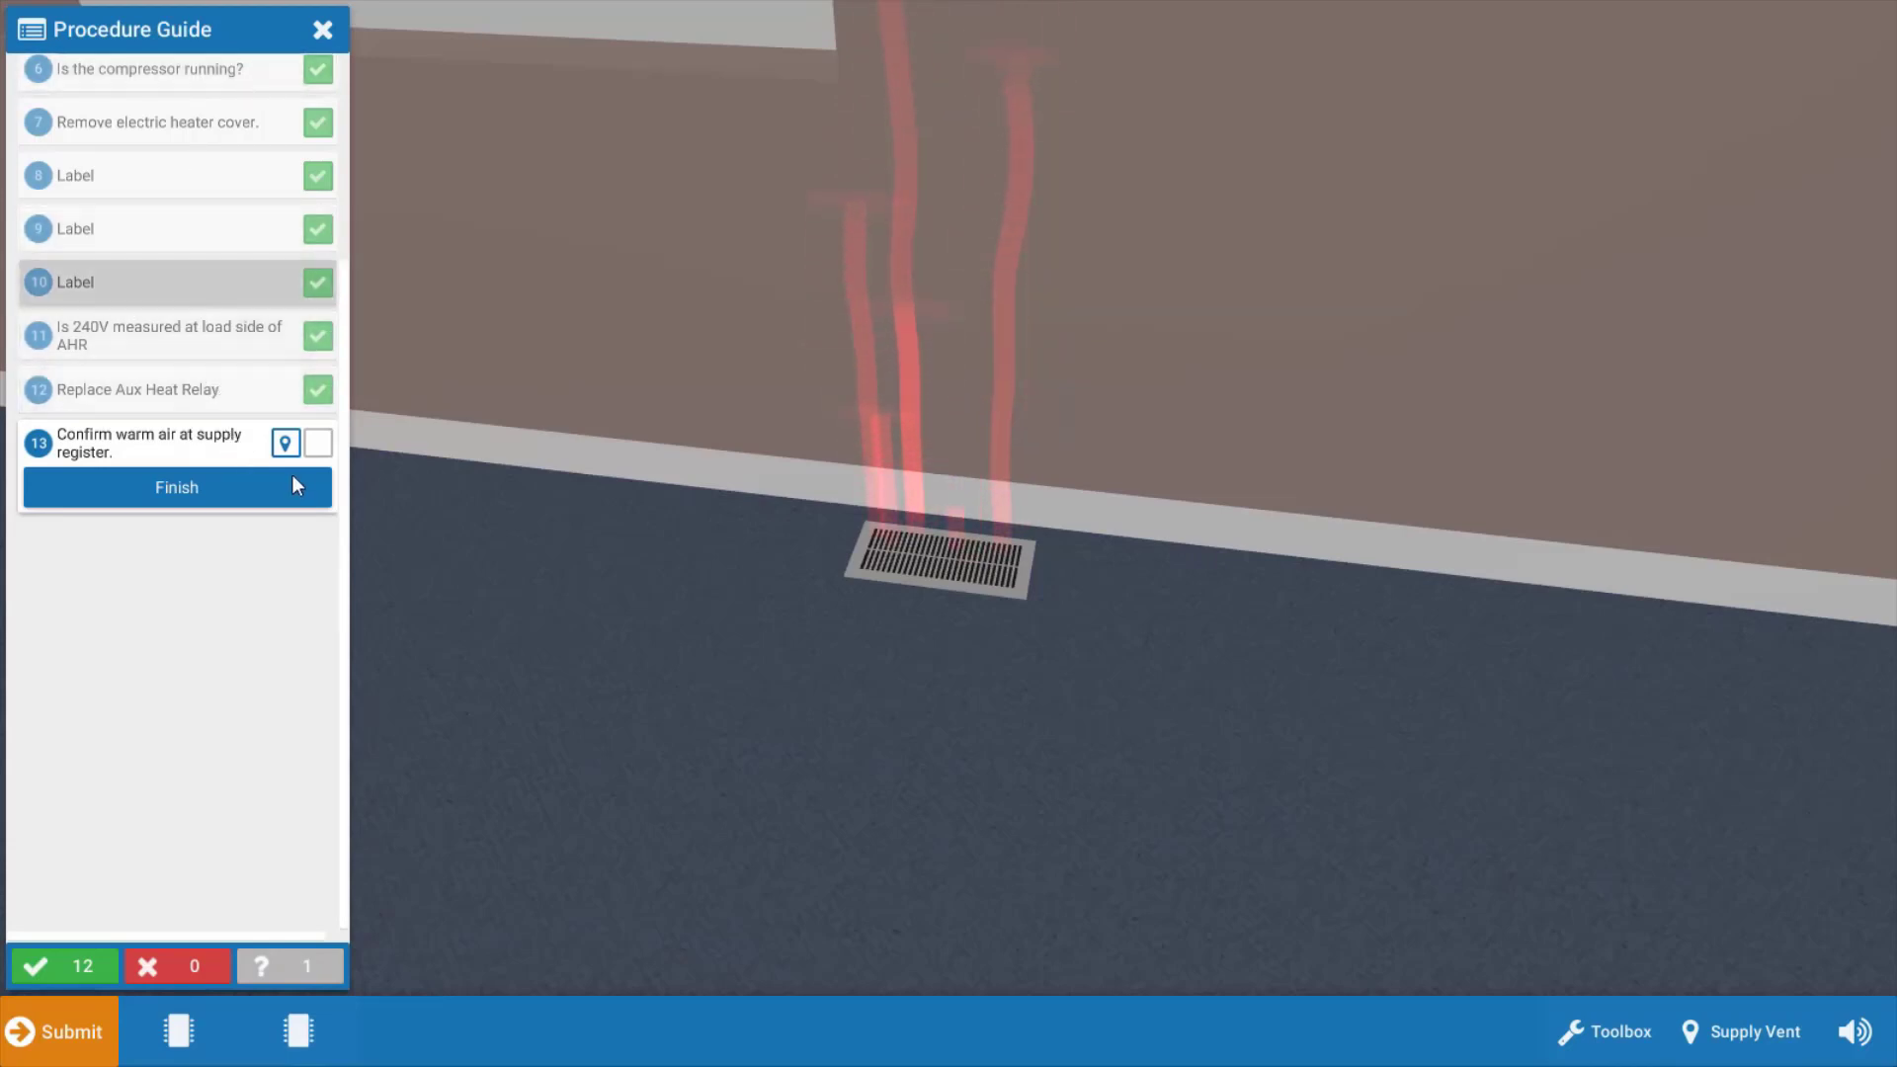
{"action": "left_click", "coordinate": [321, 35]}
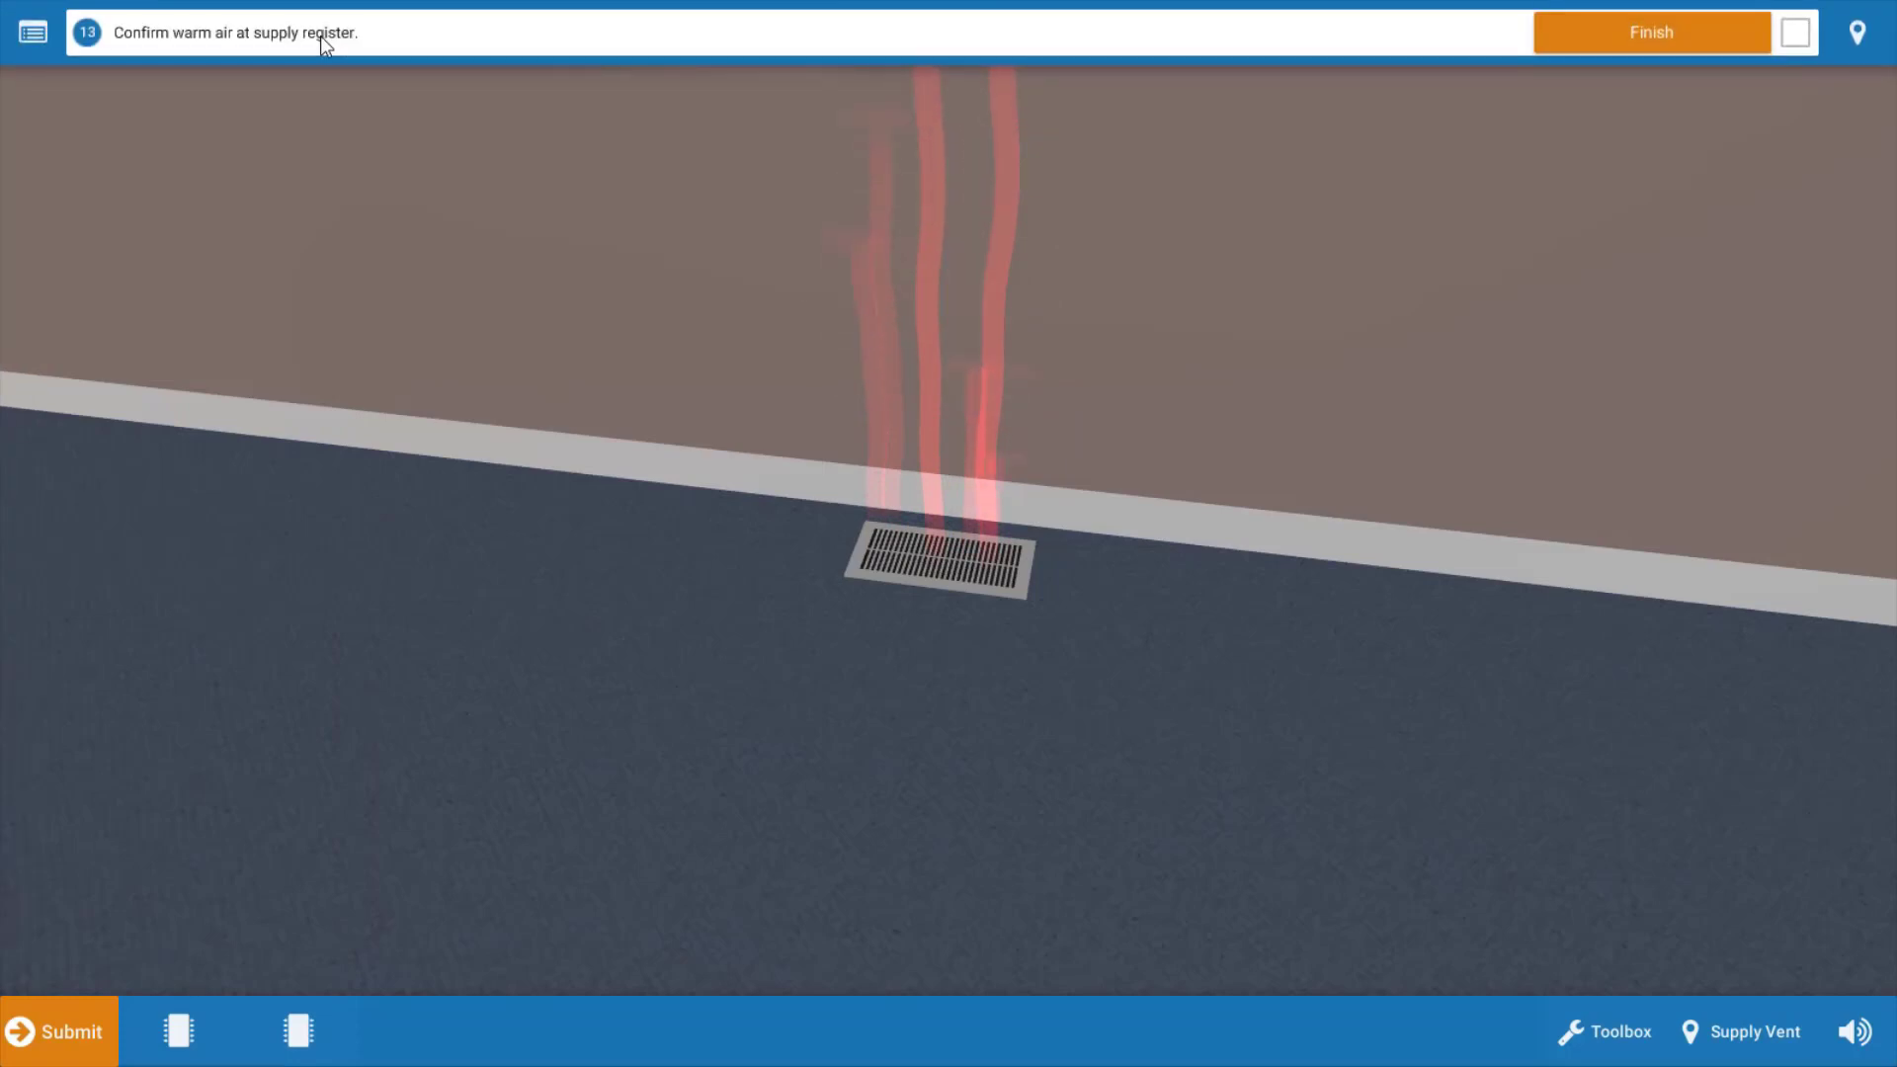